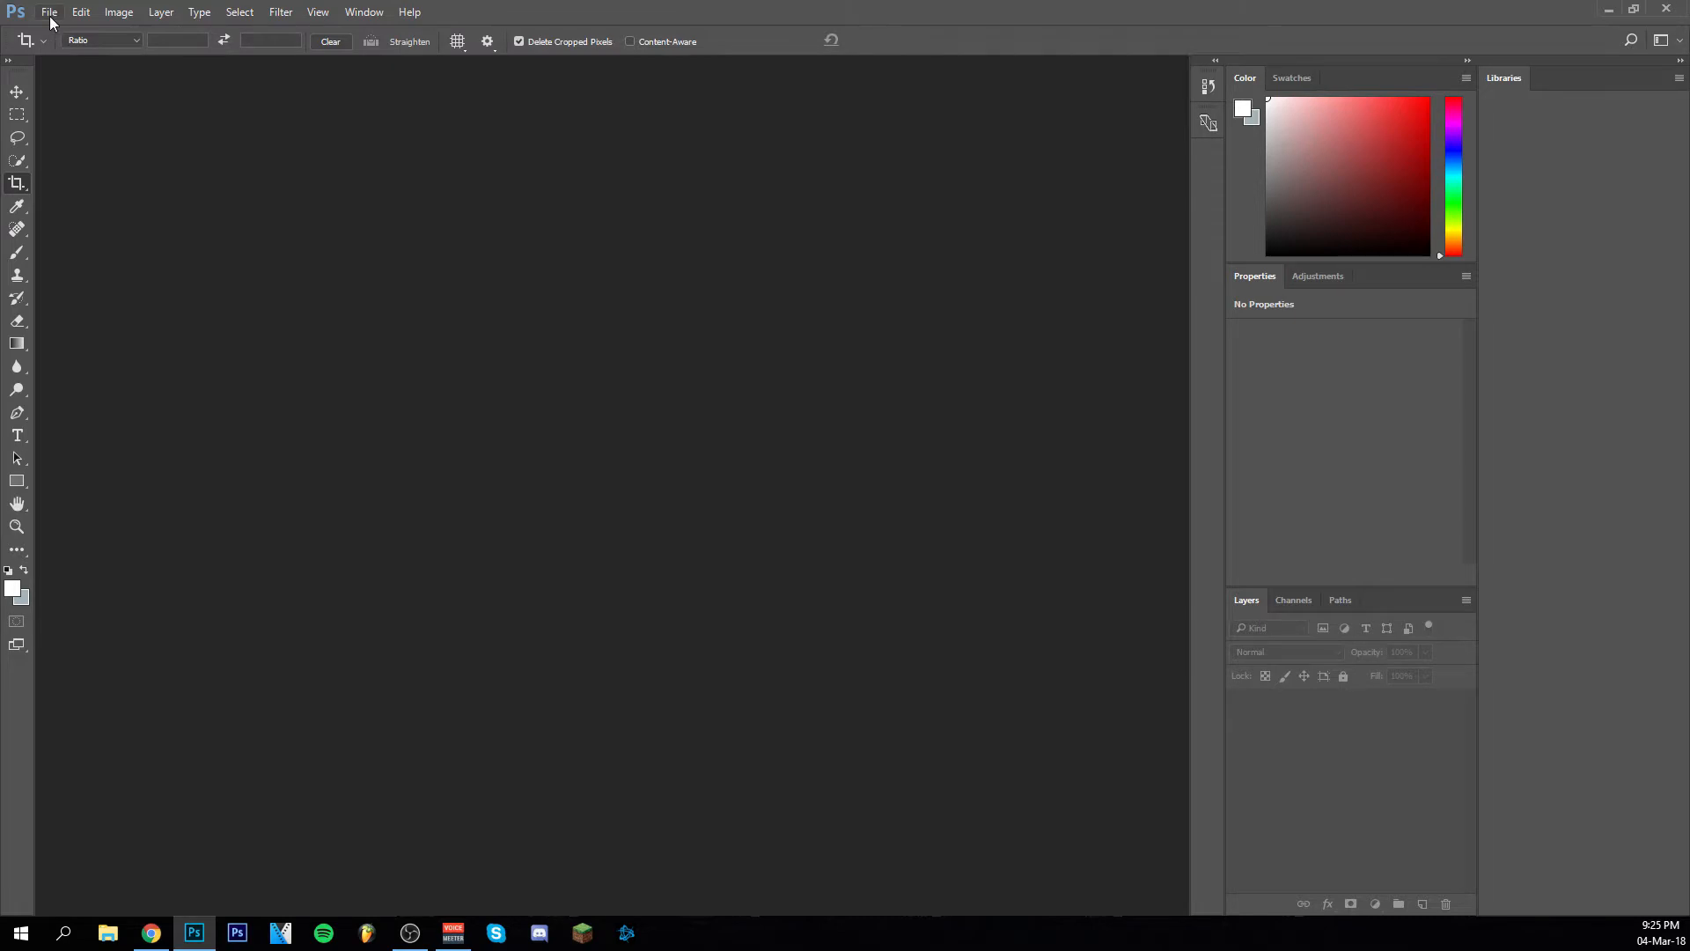
Open the street_road_1920_x_1080_by_shaiderali-d78f3vv image and convert its locked background into a regular layer named Layer 0.
{"action": "left_click", "coordinate": [55, 50]}
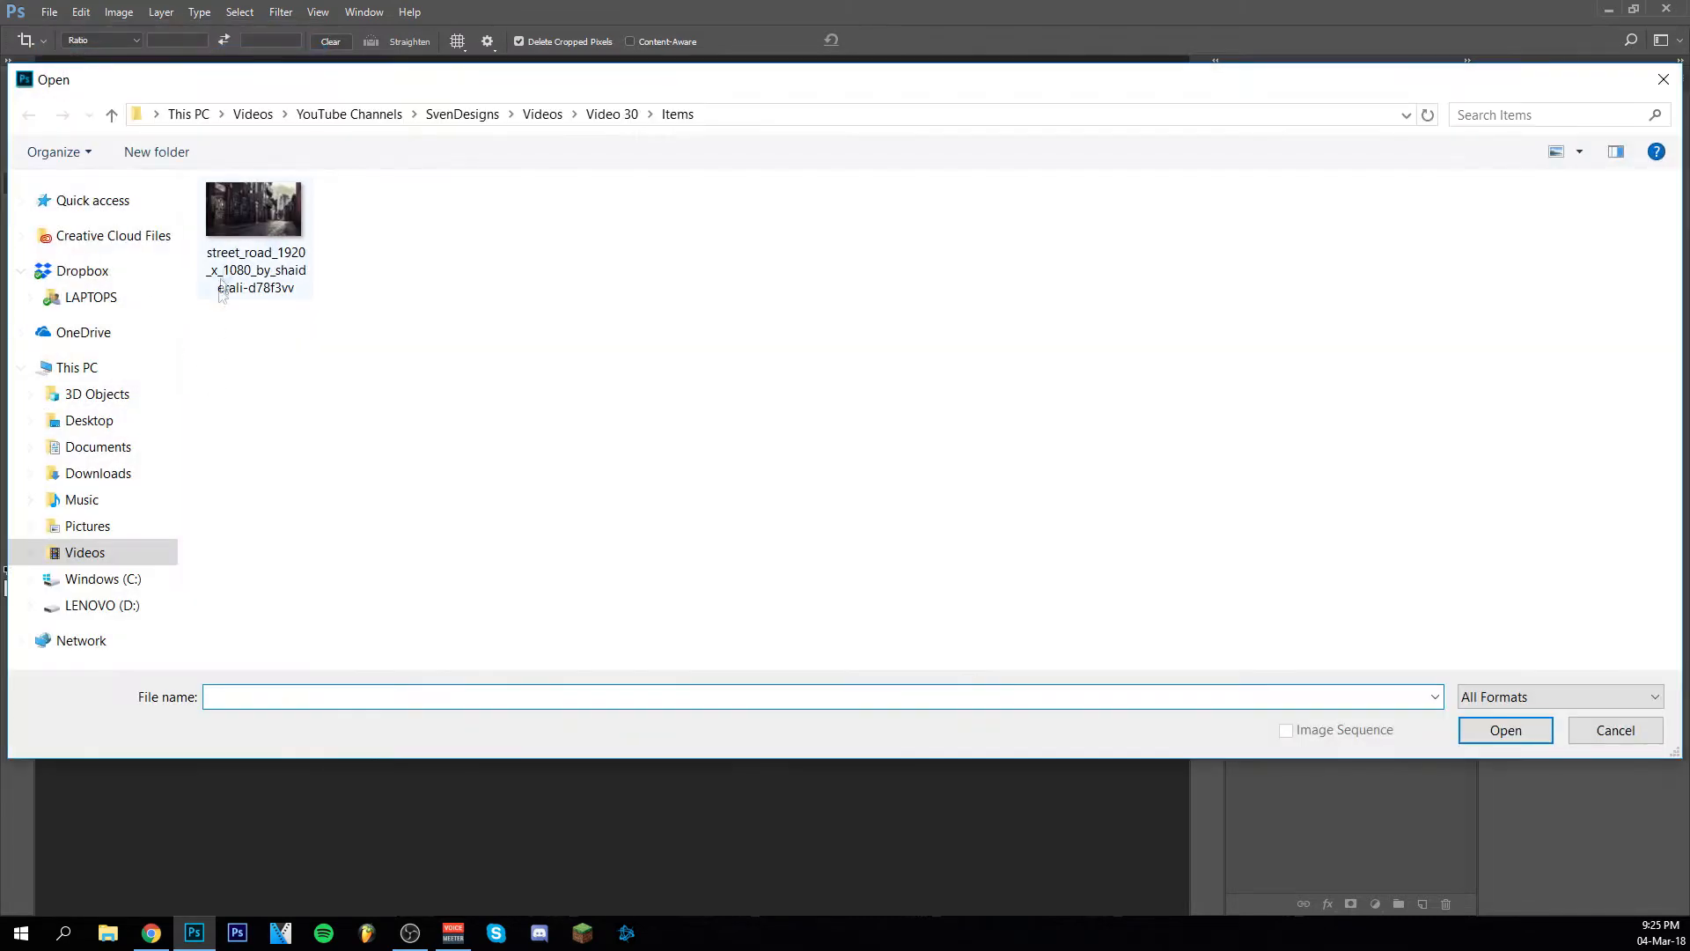
{"action": "double_click", "coordinate": [234, 236]}
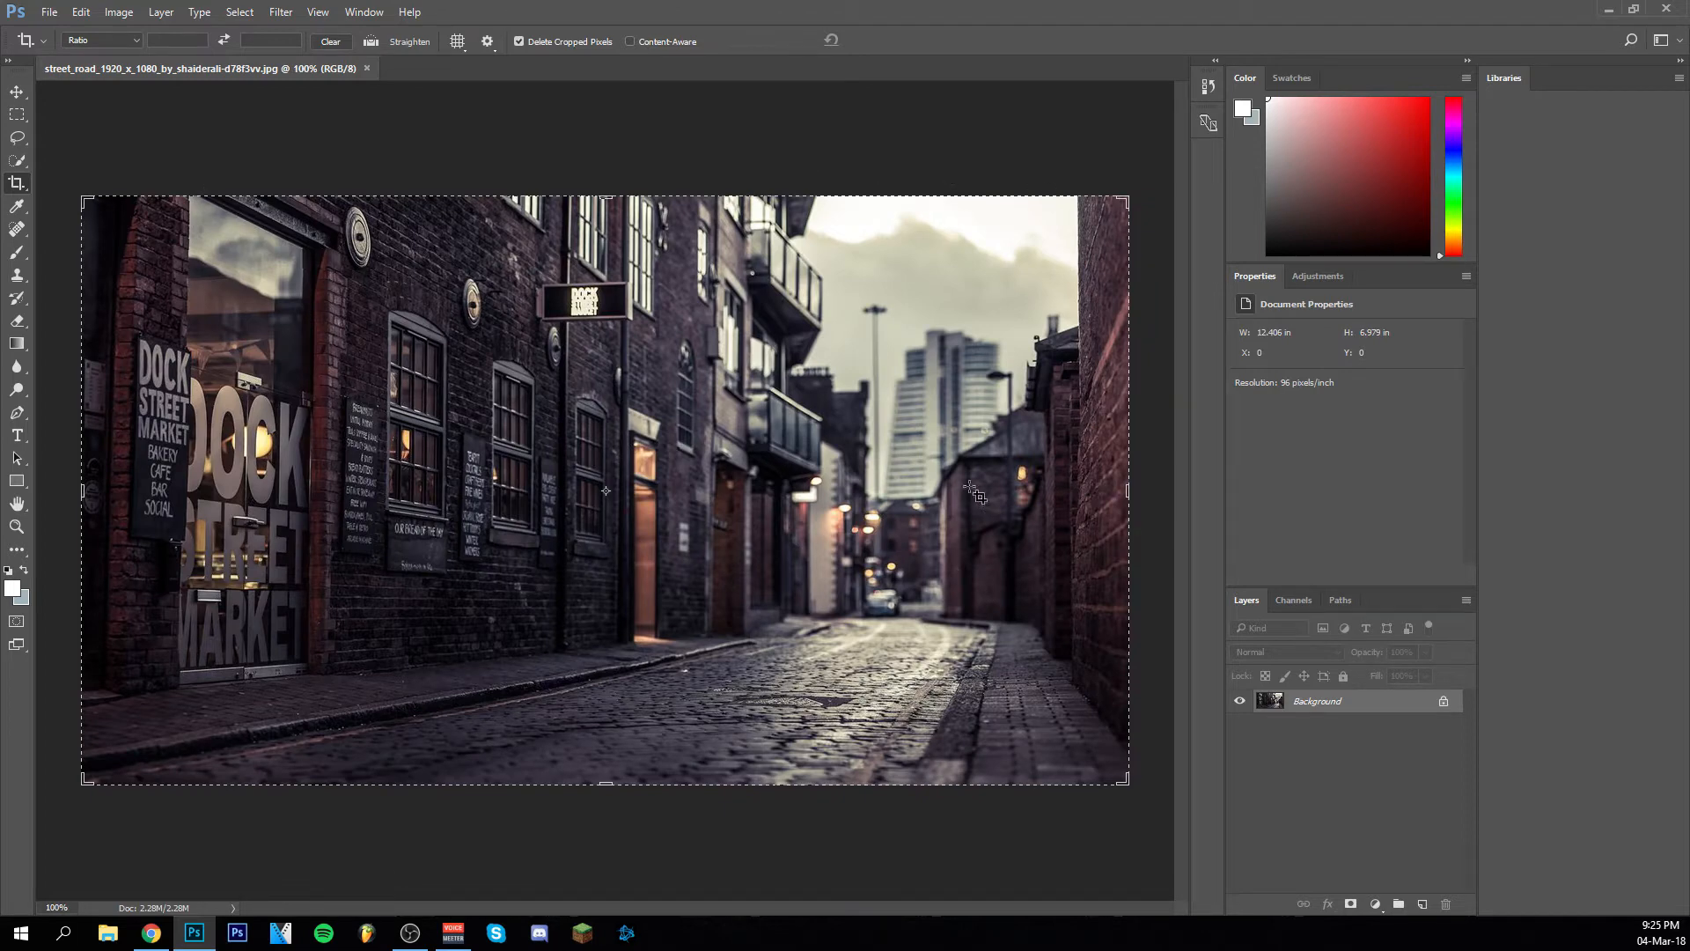
{"action": "double_click", "coordinate": [1372, 704]}
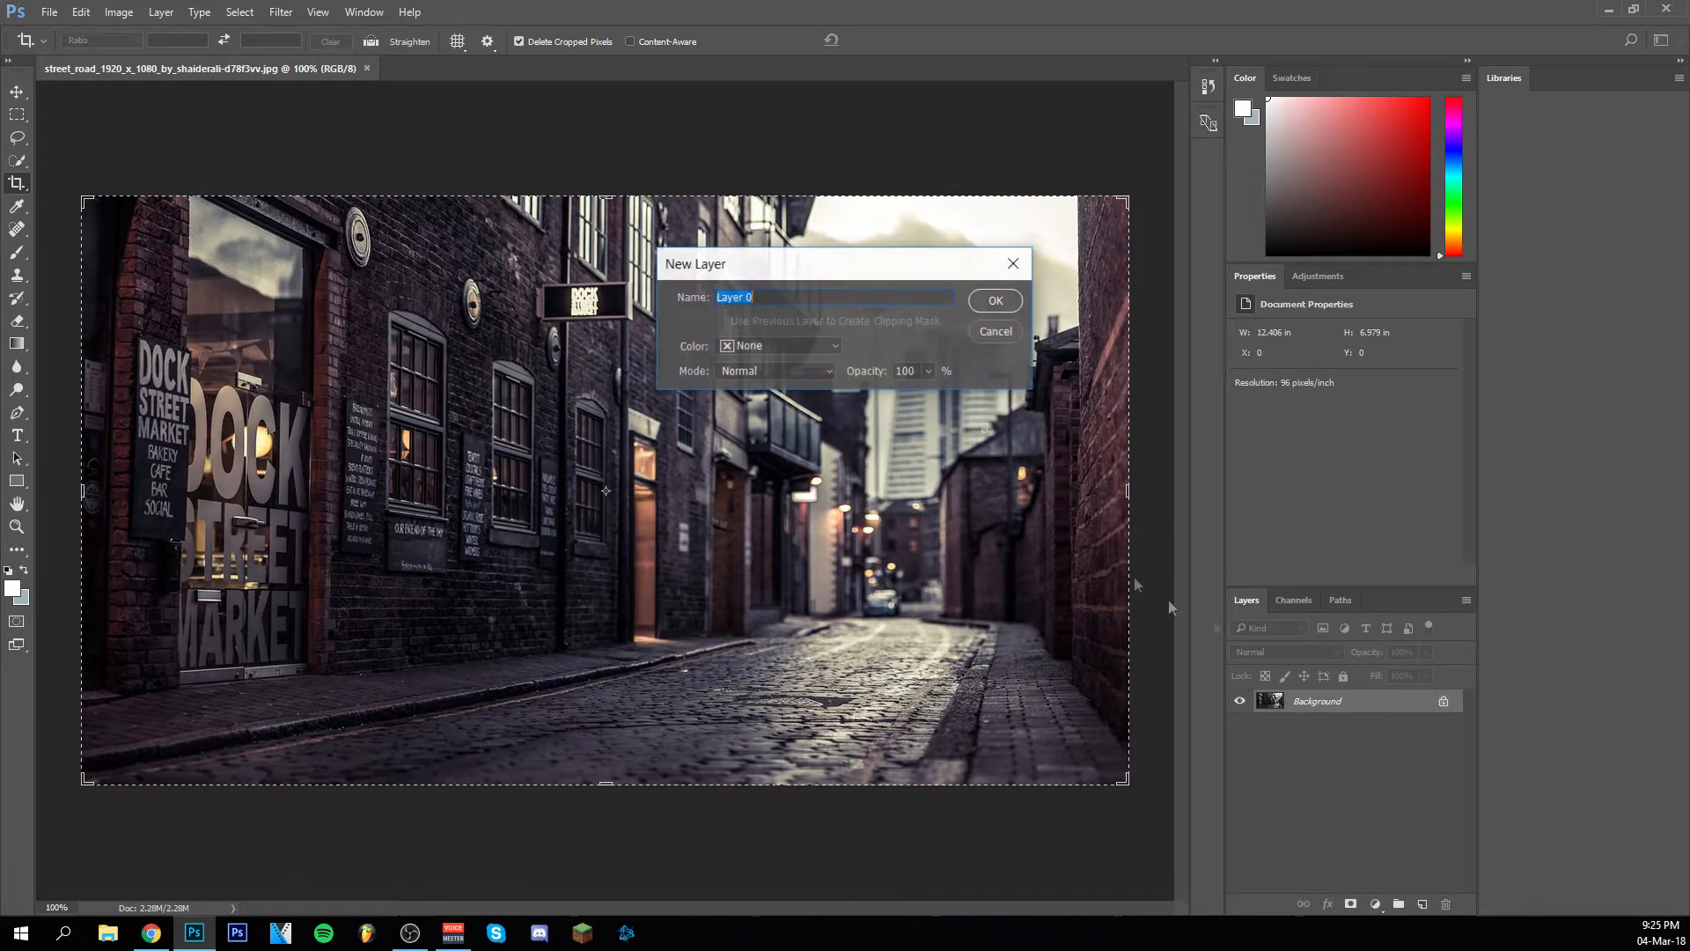
{"action": "key", "text": "Return"}
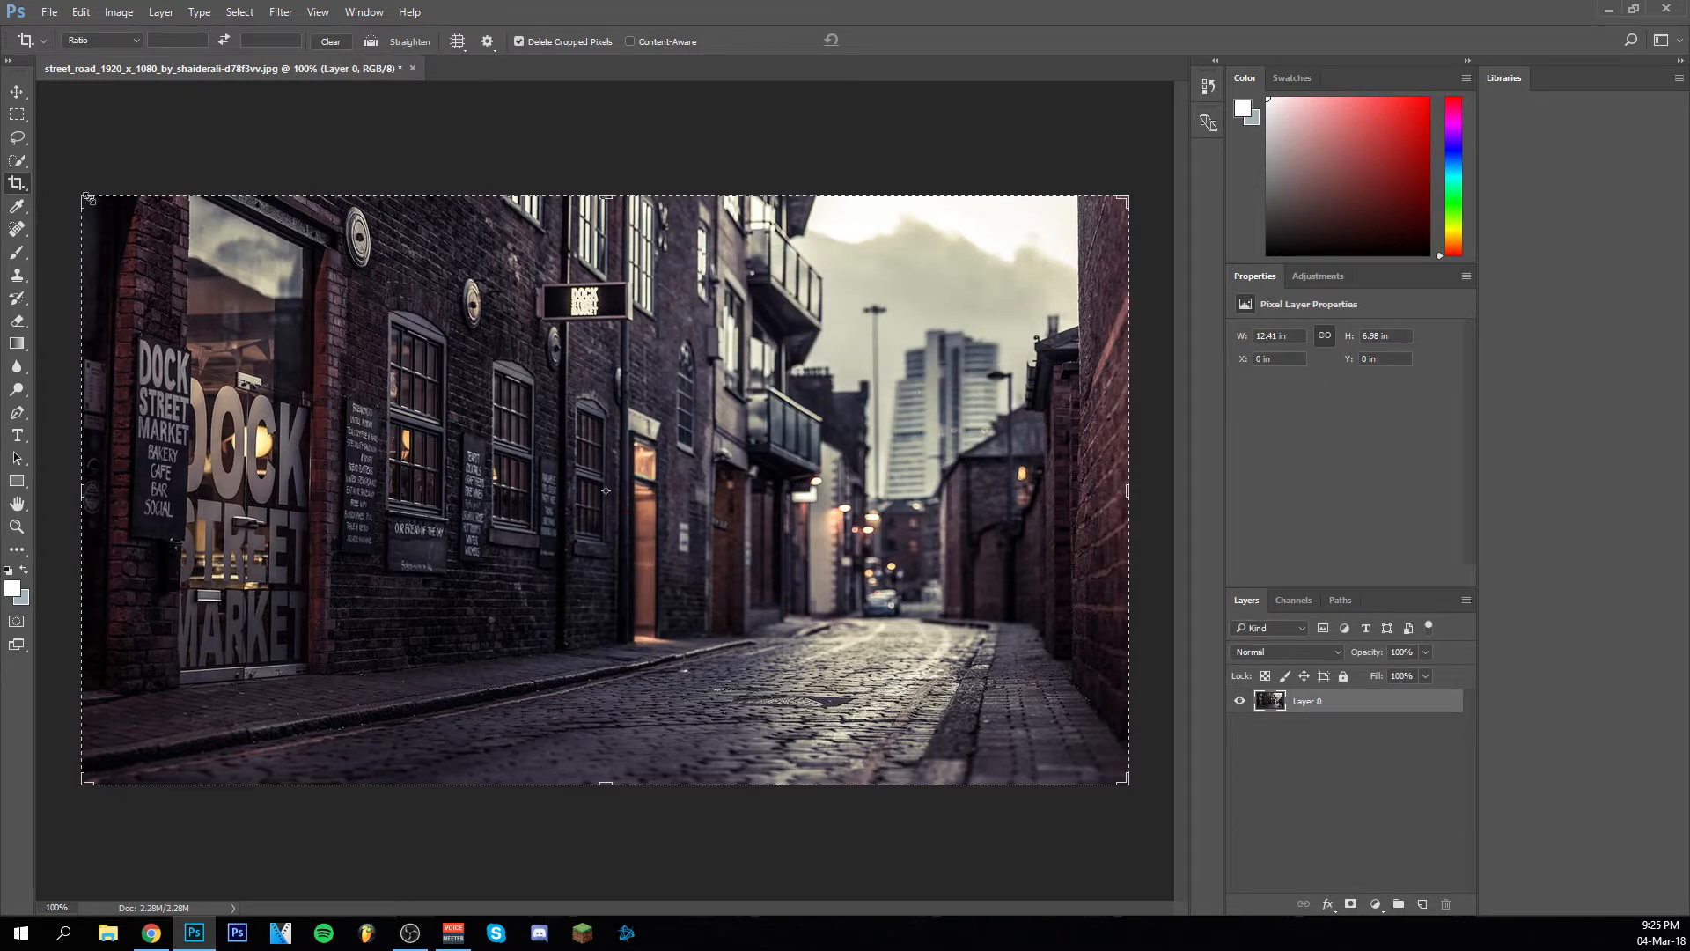
Try cropping the image down to the shopfronts and sky, leaving out the lower street and the far wall.
{"action": "left_click_drag", "start_coordinate": [86, 199], "coordinate": [91, 206]}
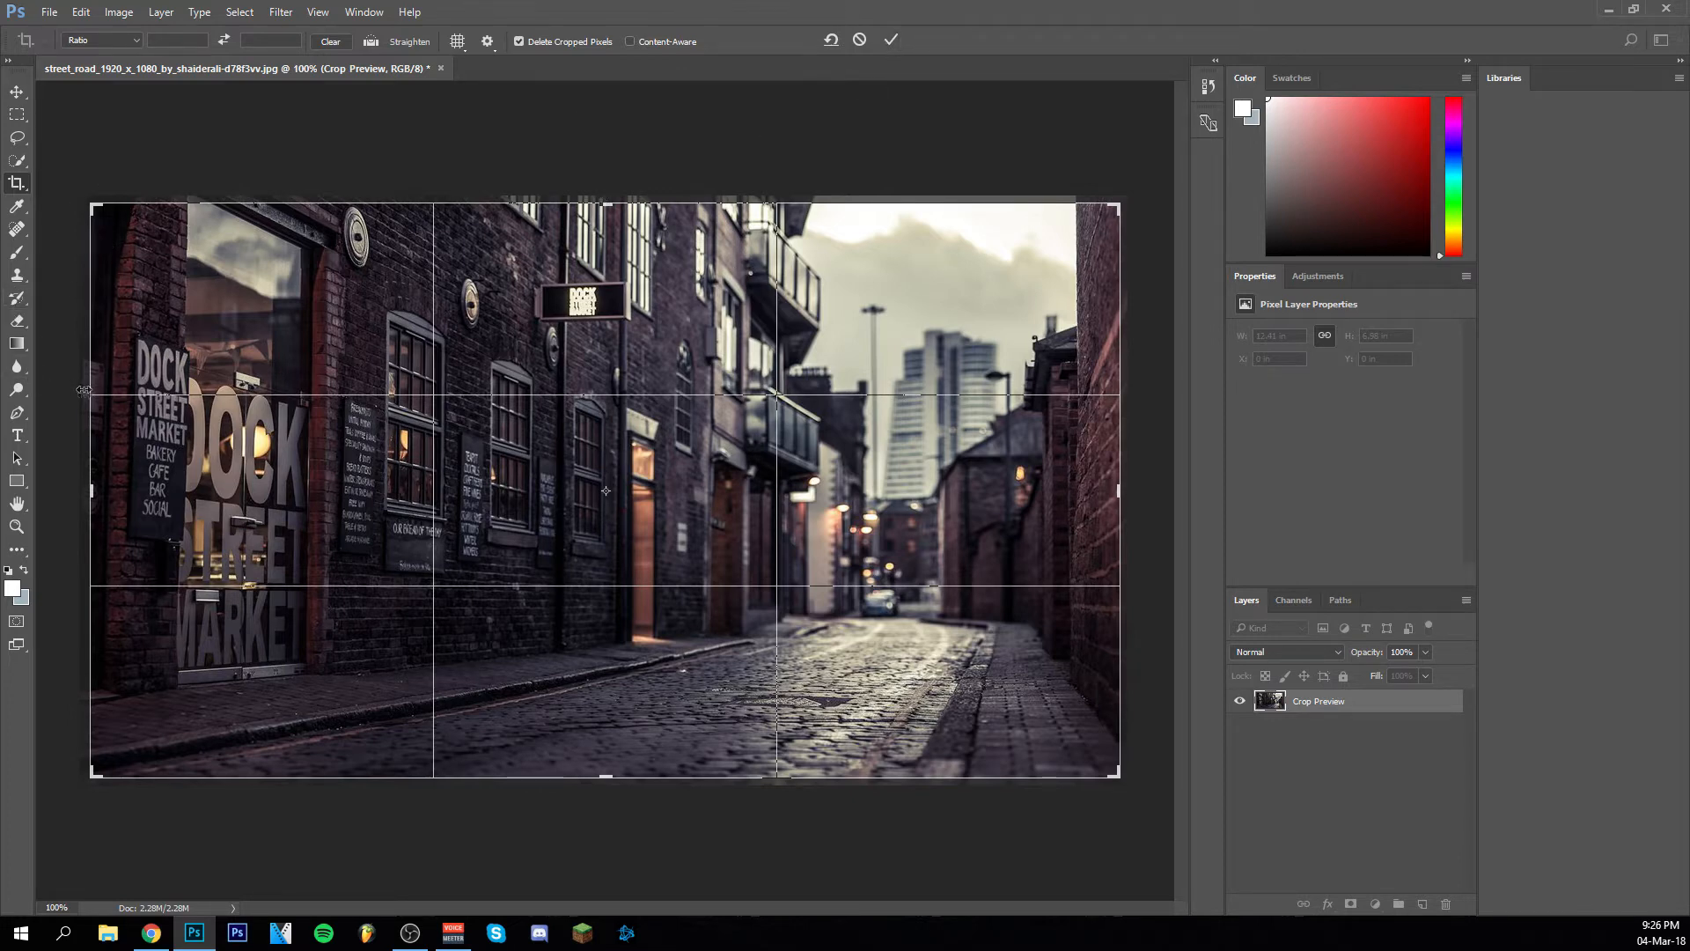
{"action": "left_click_drag", "start_coordinate": [1114, 778], "coordinate": [1037, 713]}
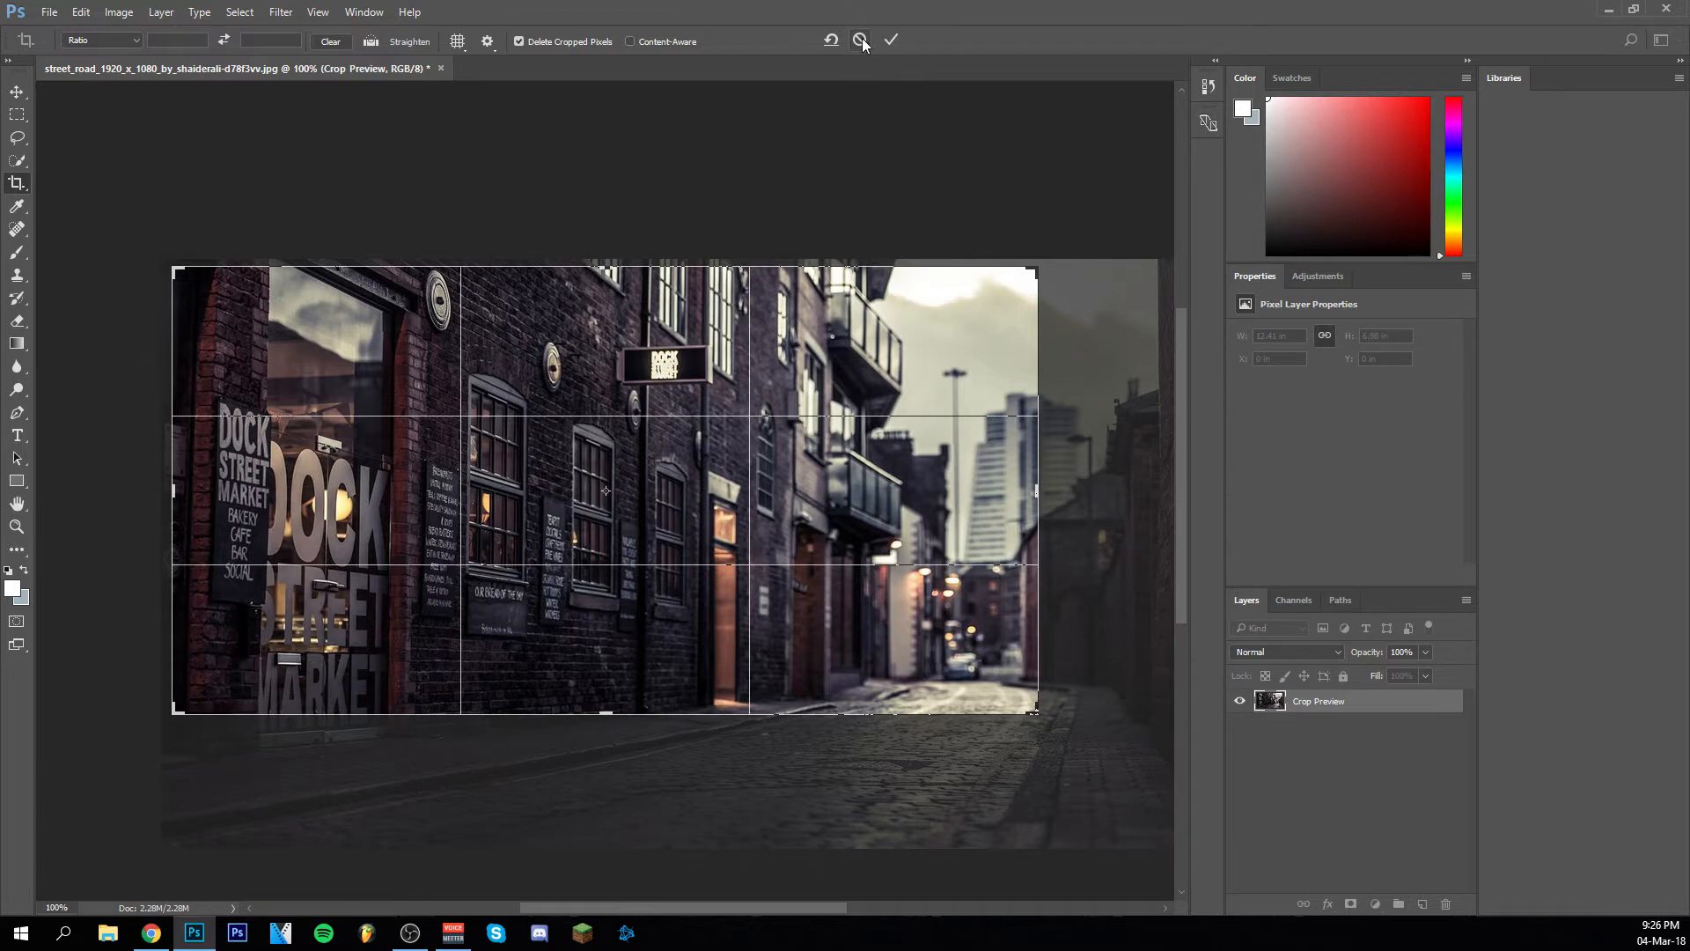
{"action": "left_click", "coordinate": [891, 40]}
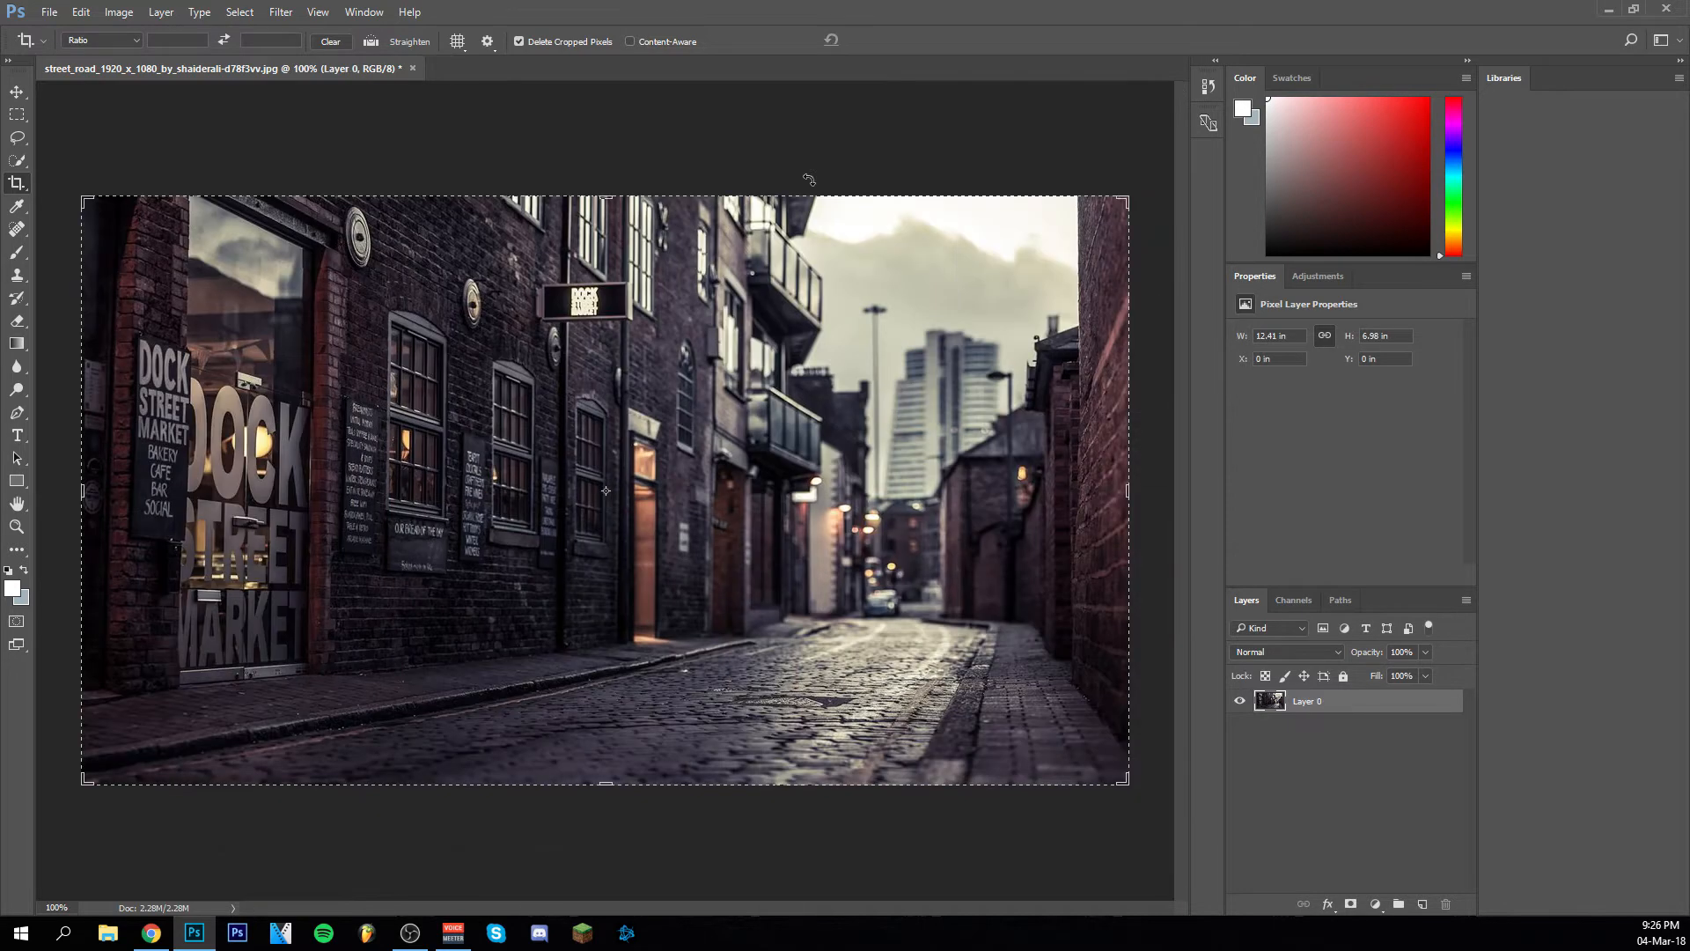
Try the Original Ratio crop preset on the full image, and cancel the crop.
{"action": "left_click", "coordinate": [136, 42]}
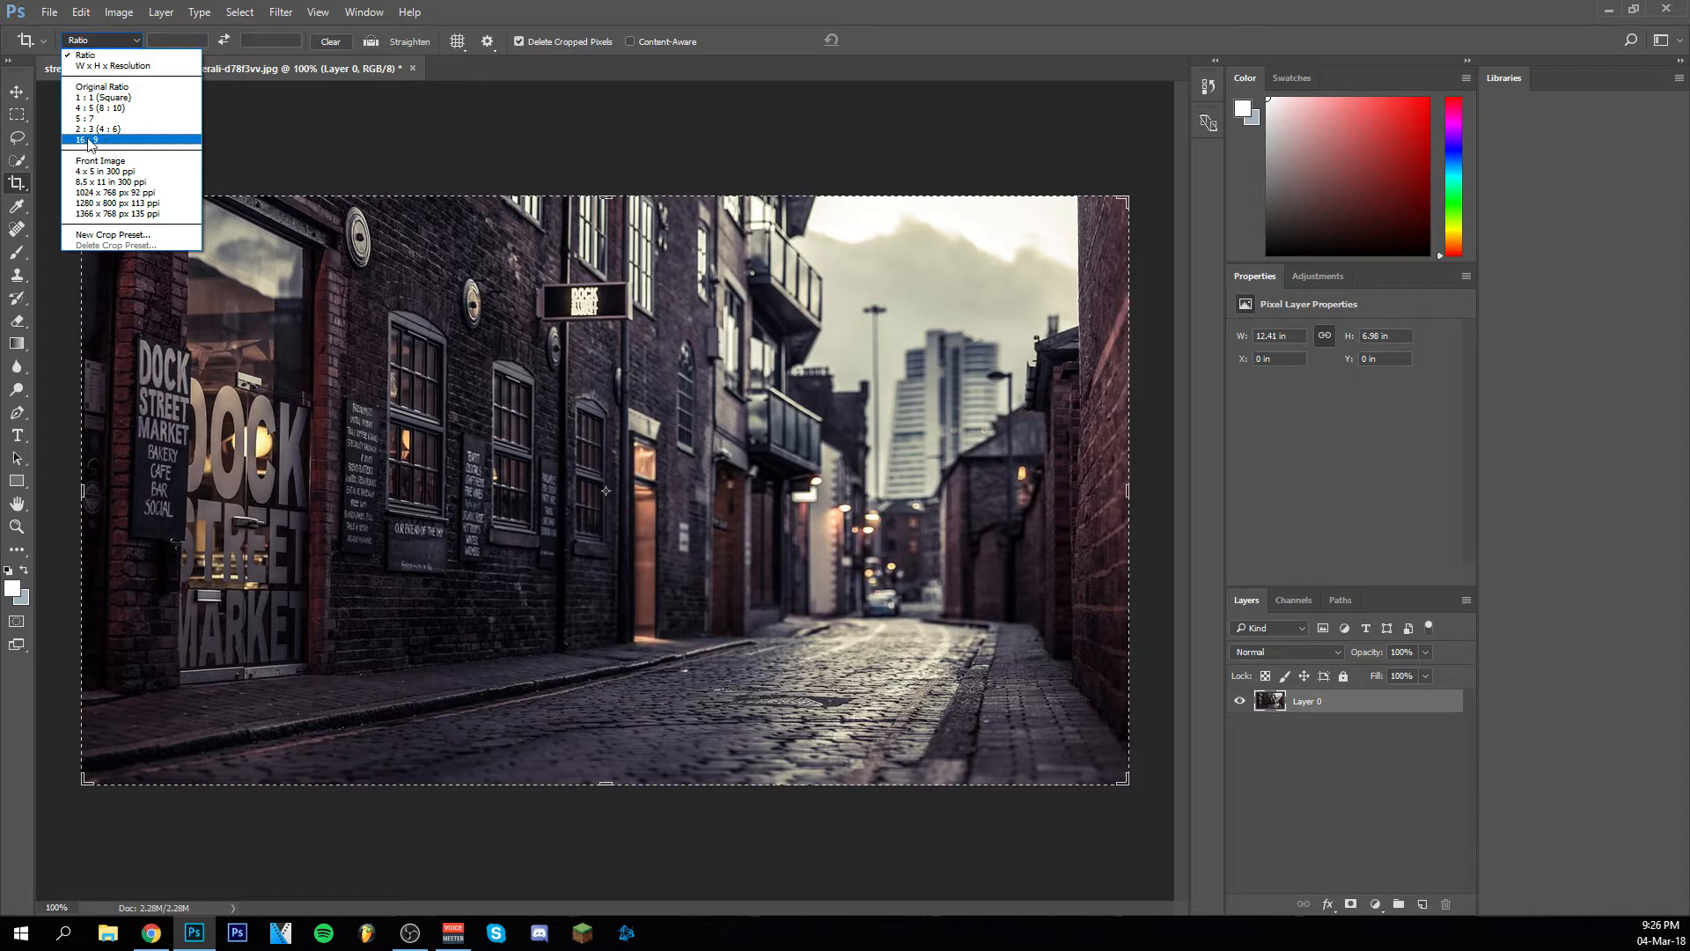
{"action": "left_click", "coordinate": [136, 88]}
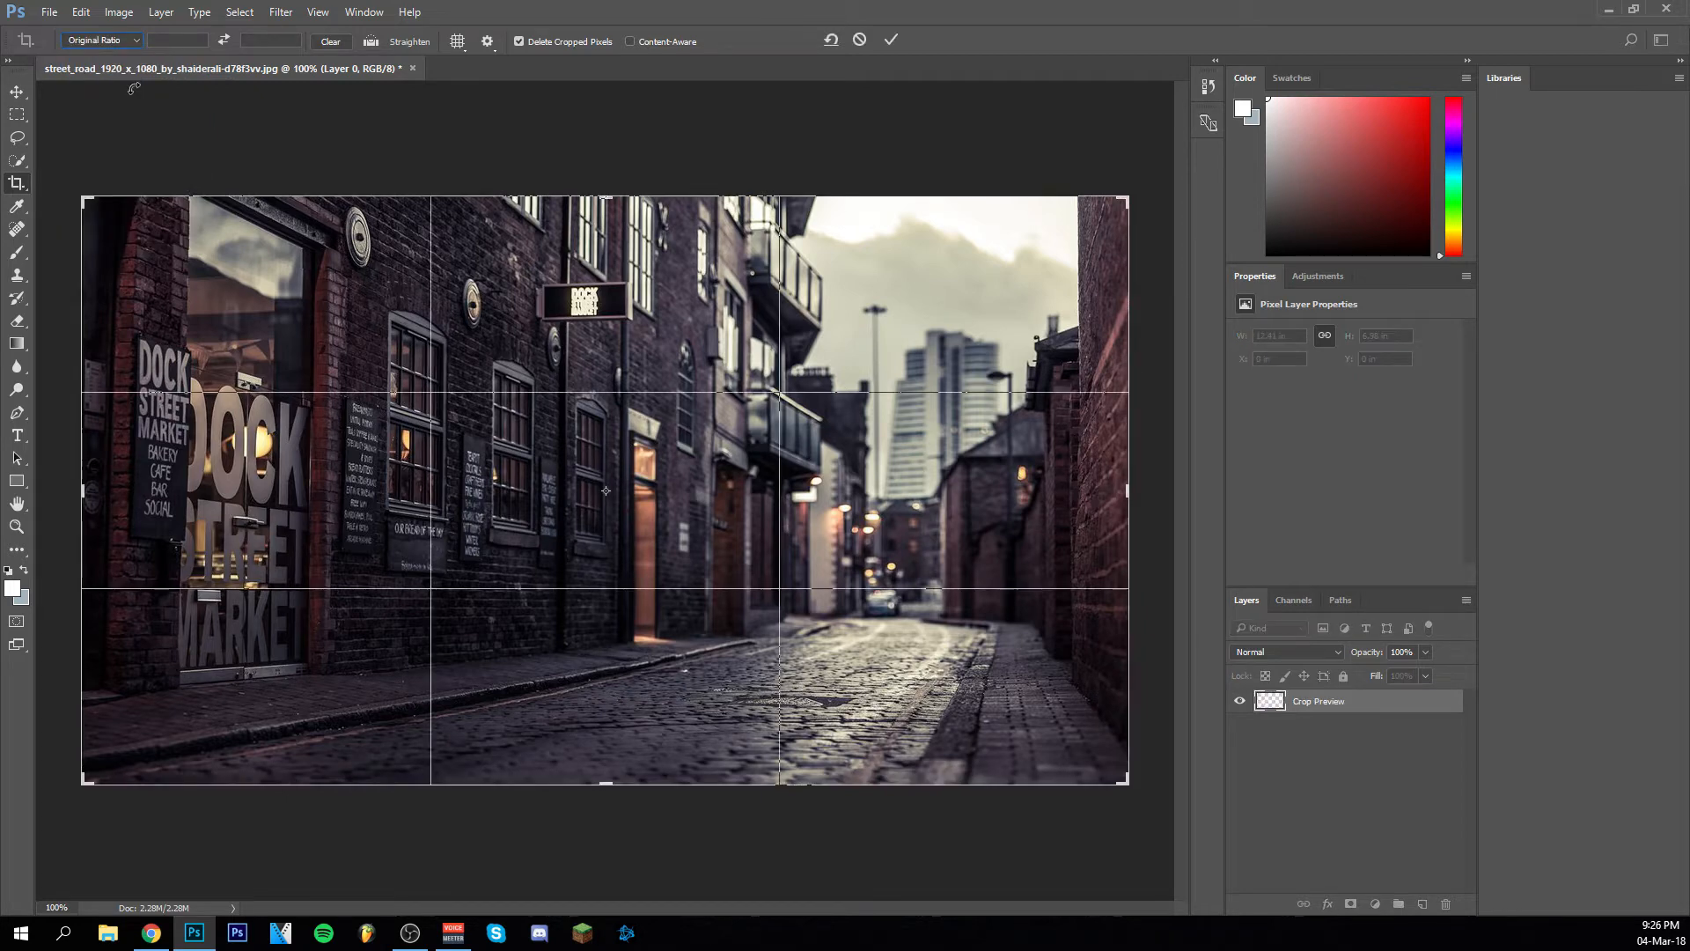
{"action": "left_click", "coordinate": [859, 40]}
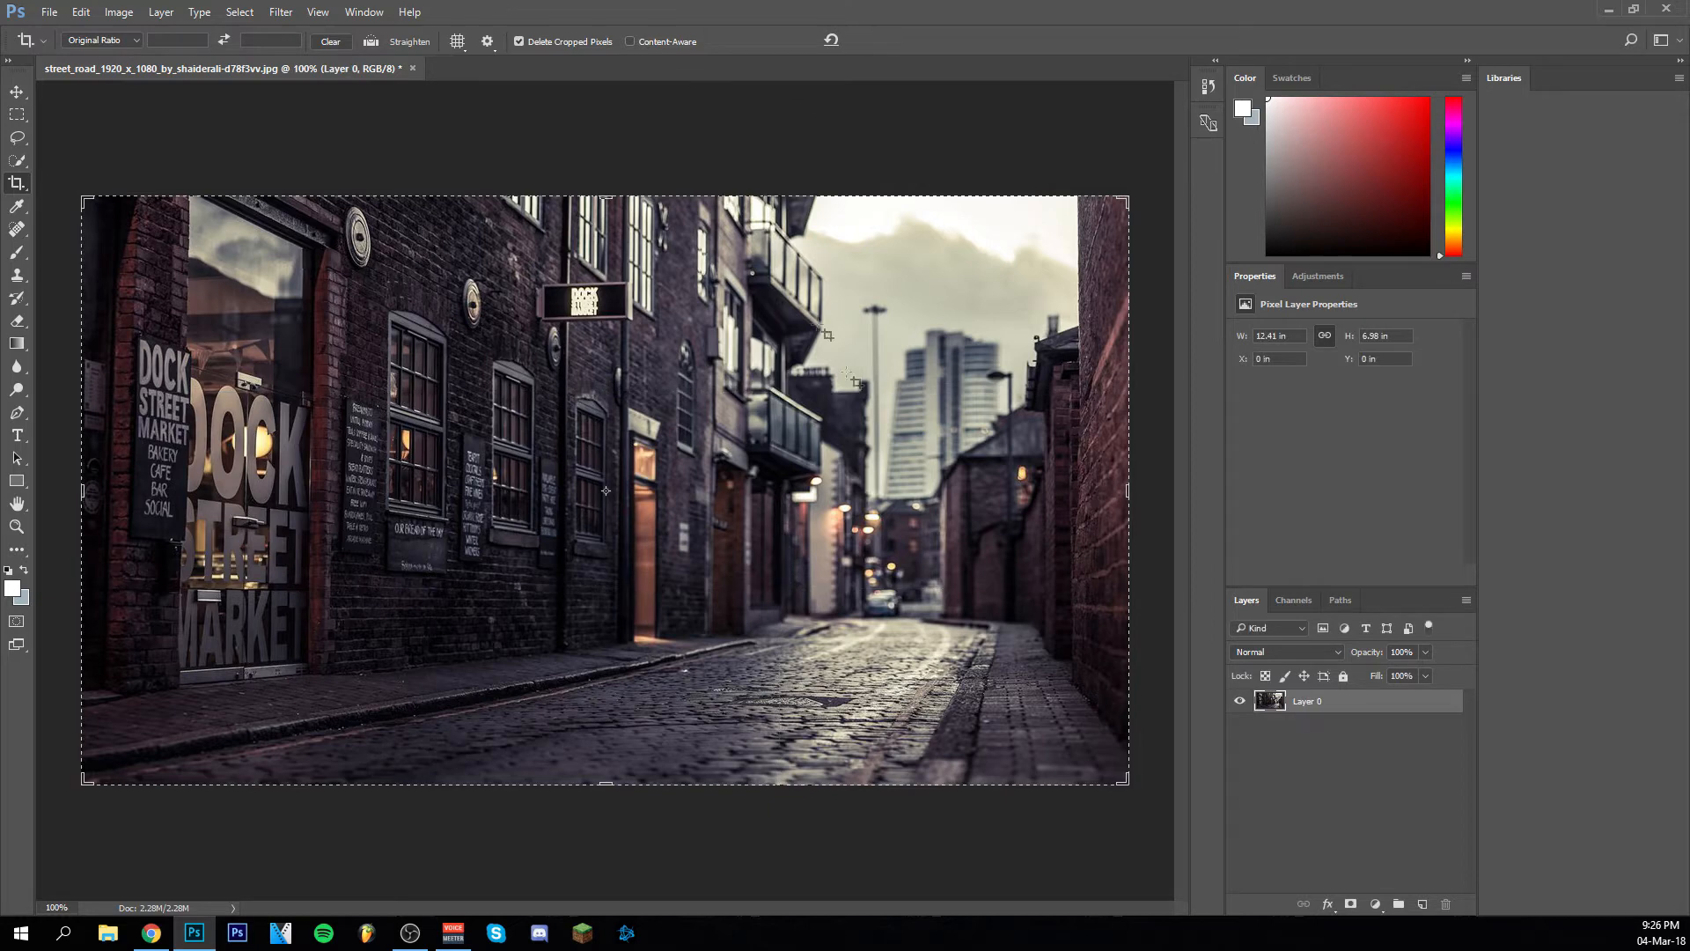
Try a custom Ratio crop of 200 by 200, and cancel it.
{"action": "left_click", "coordinate": [128, 44]}
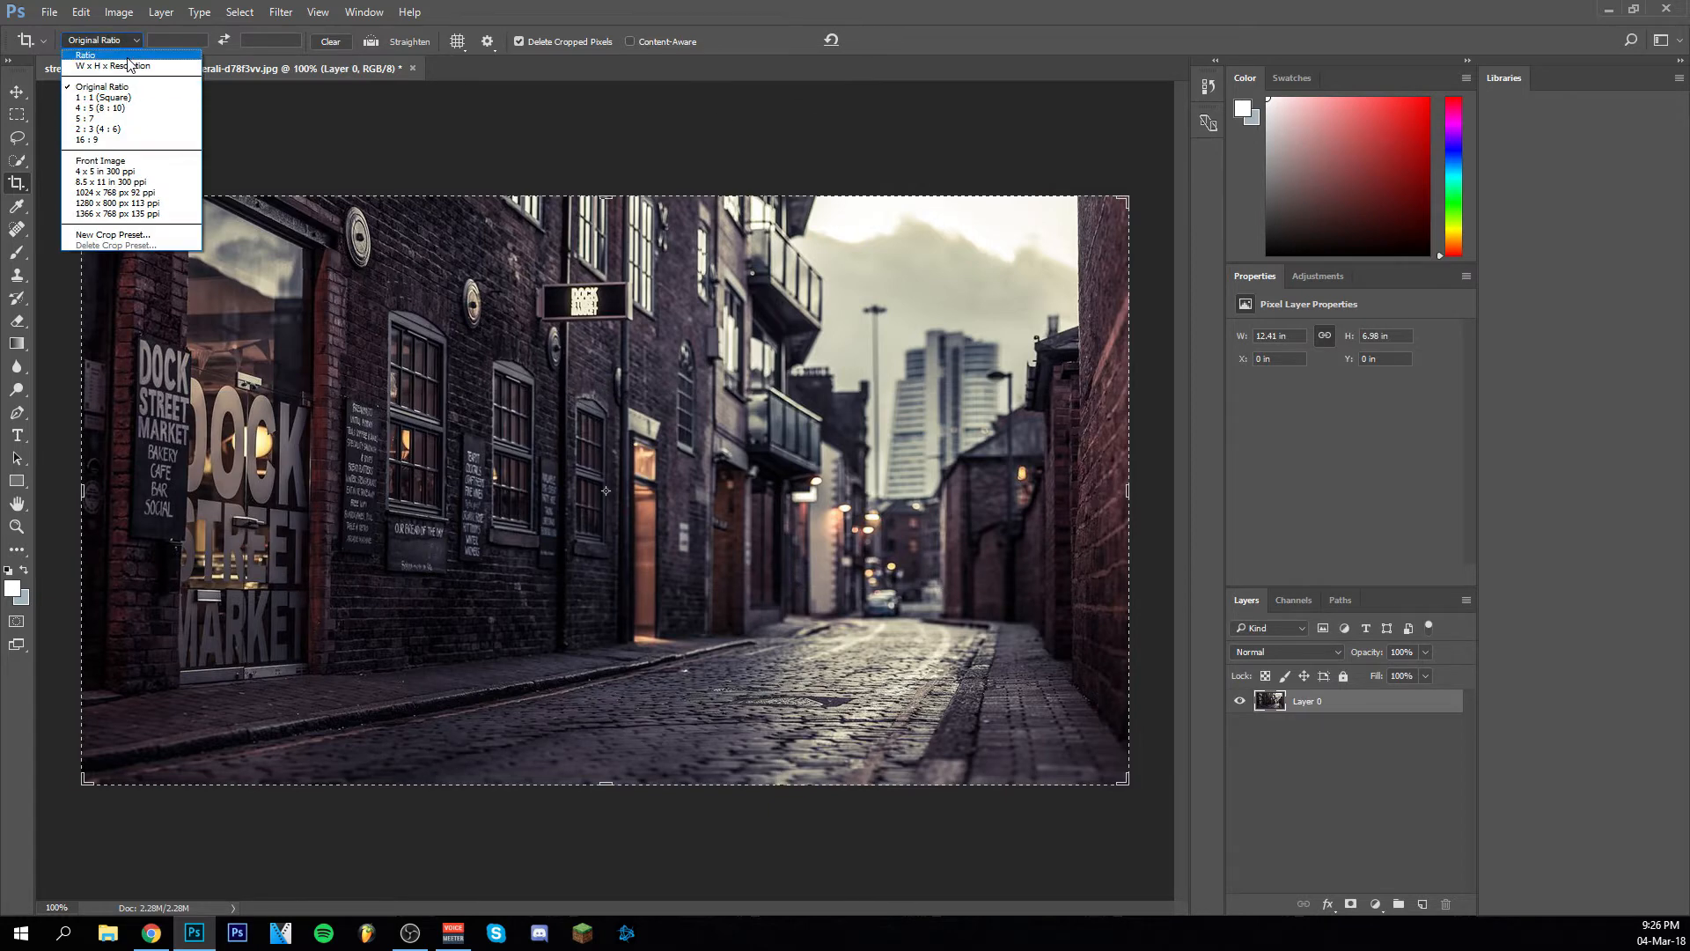
{"action": "left_click", "coordinate": [104, 66]}
{"action": "left_click", "coordinate": [130, 40]}
{"action": "left_click", "coordinate": [112, 56]}
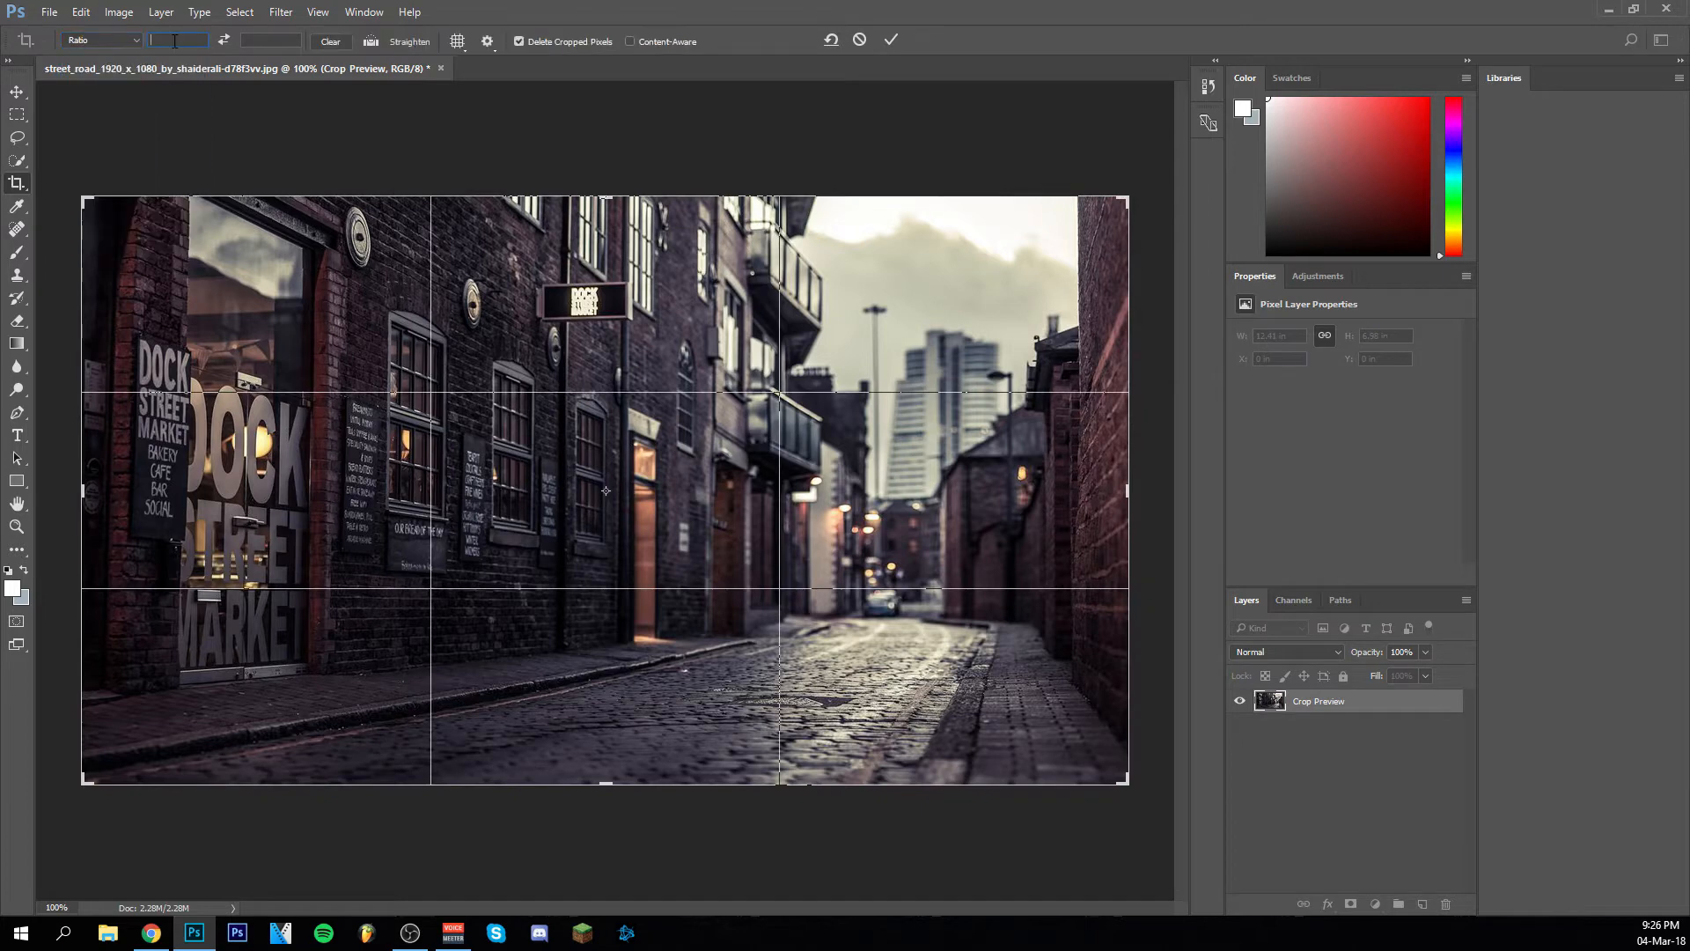
{"action": "type", "text": "200"}
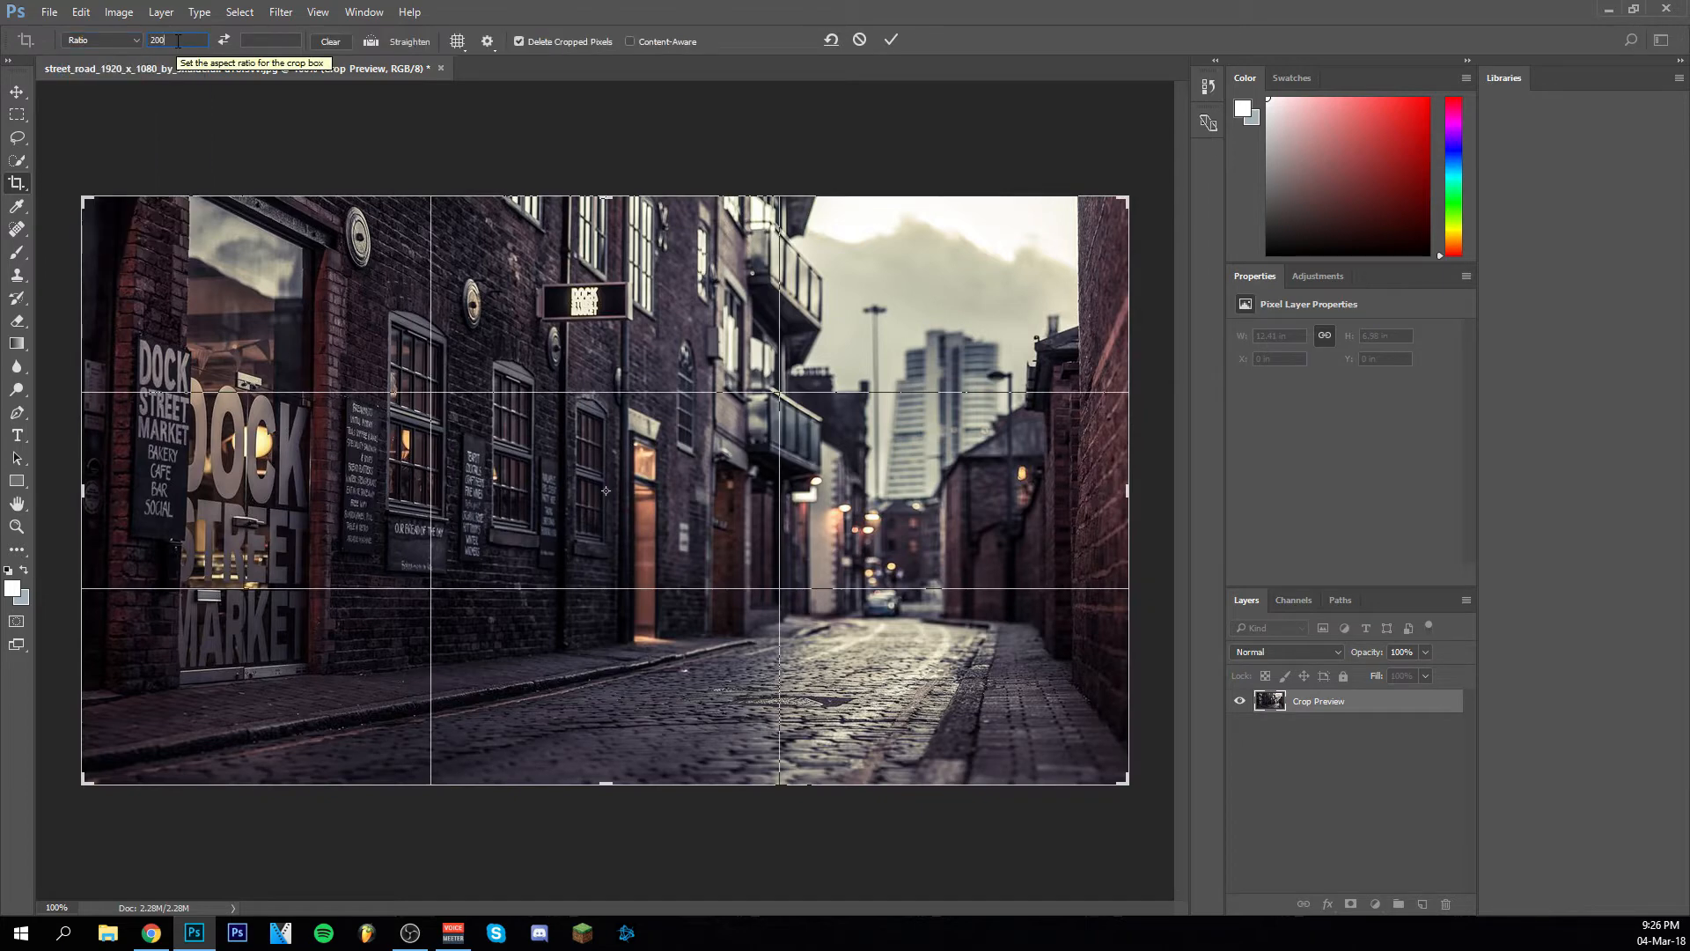
{"action": "key", "text": "Tab"}
{"action": "type", "text": "0"}
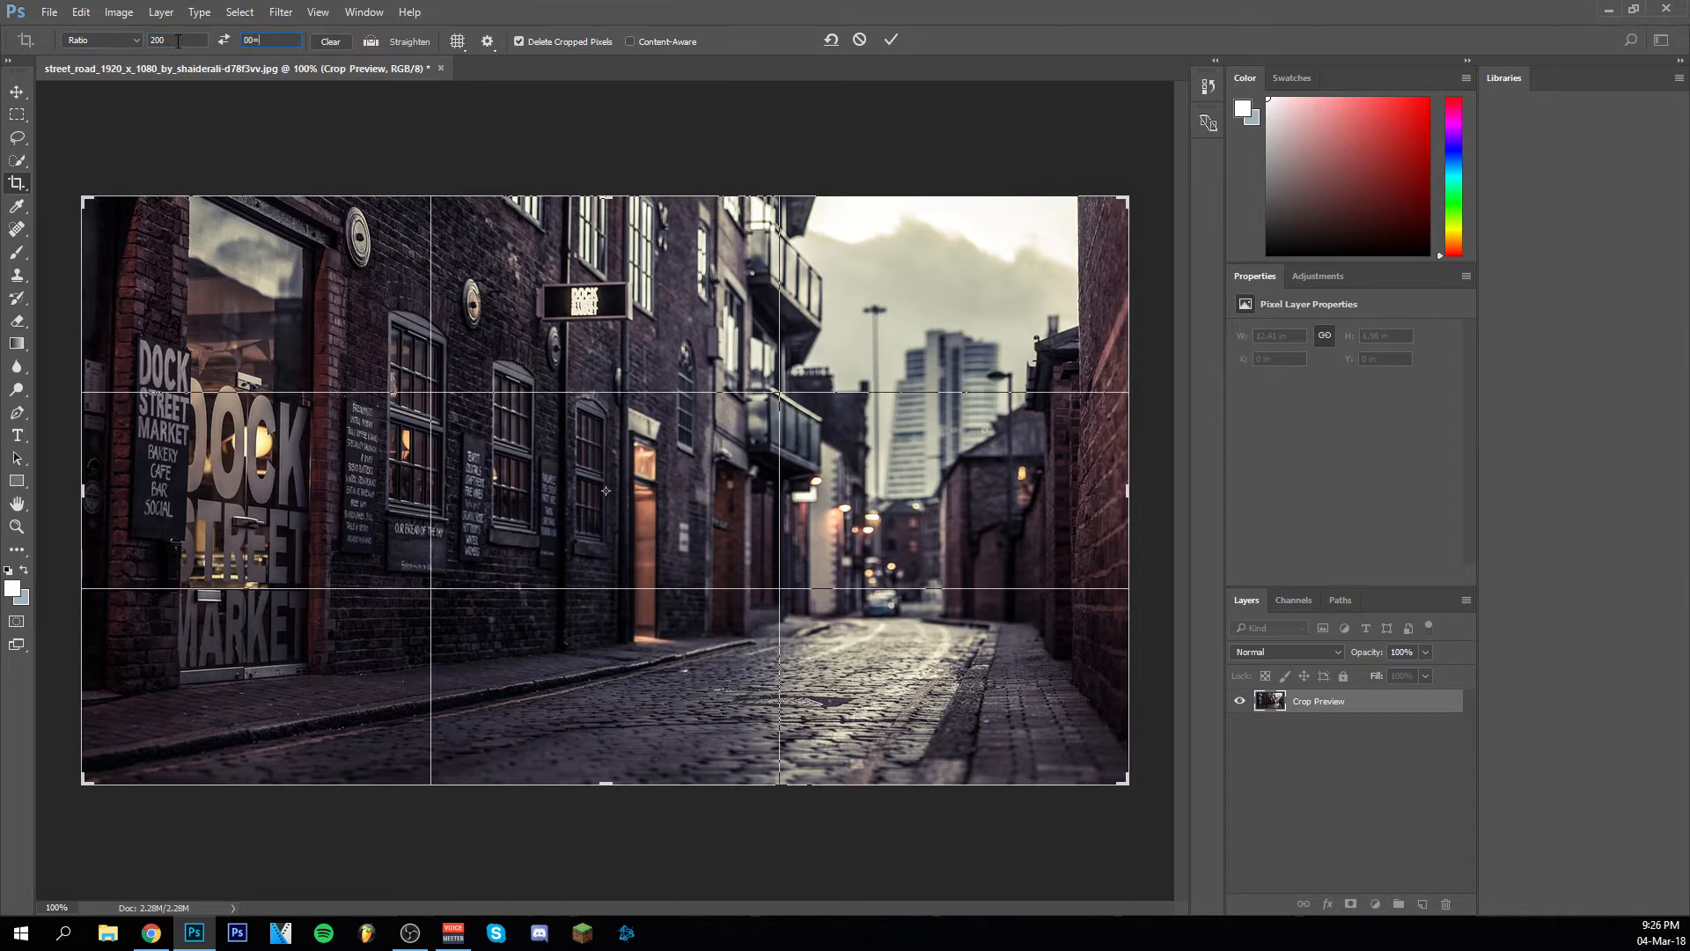
{"action": "type", "text": "00"}
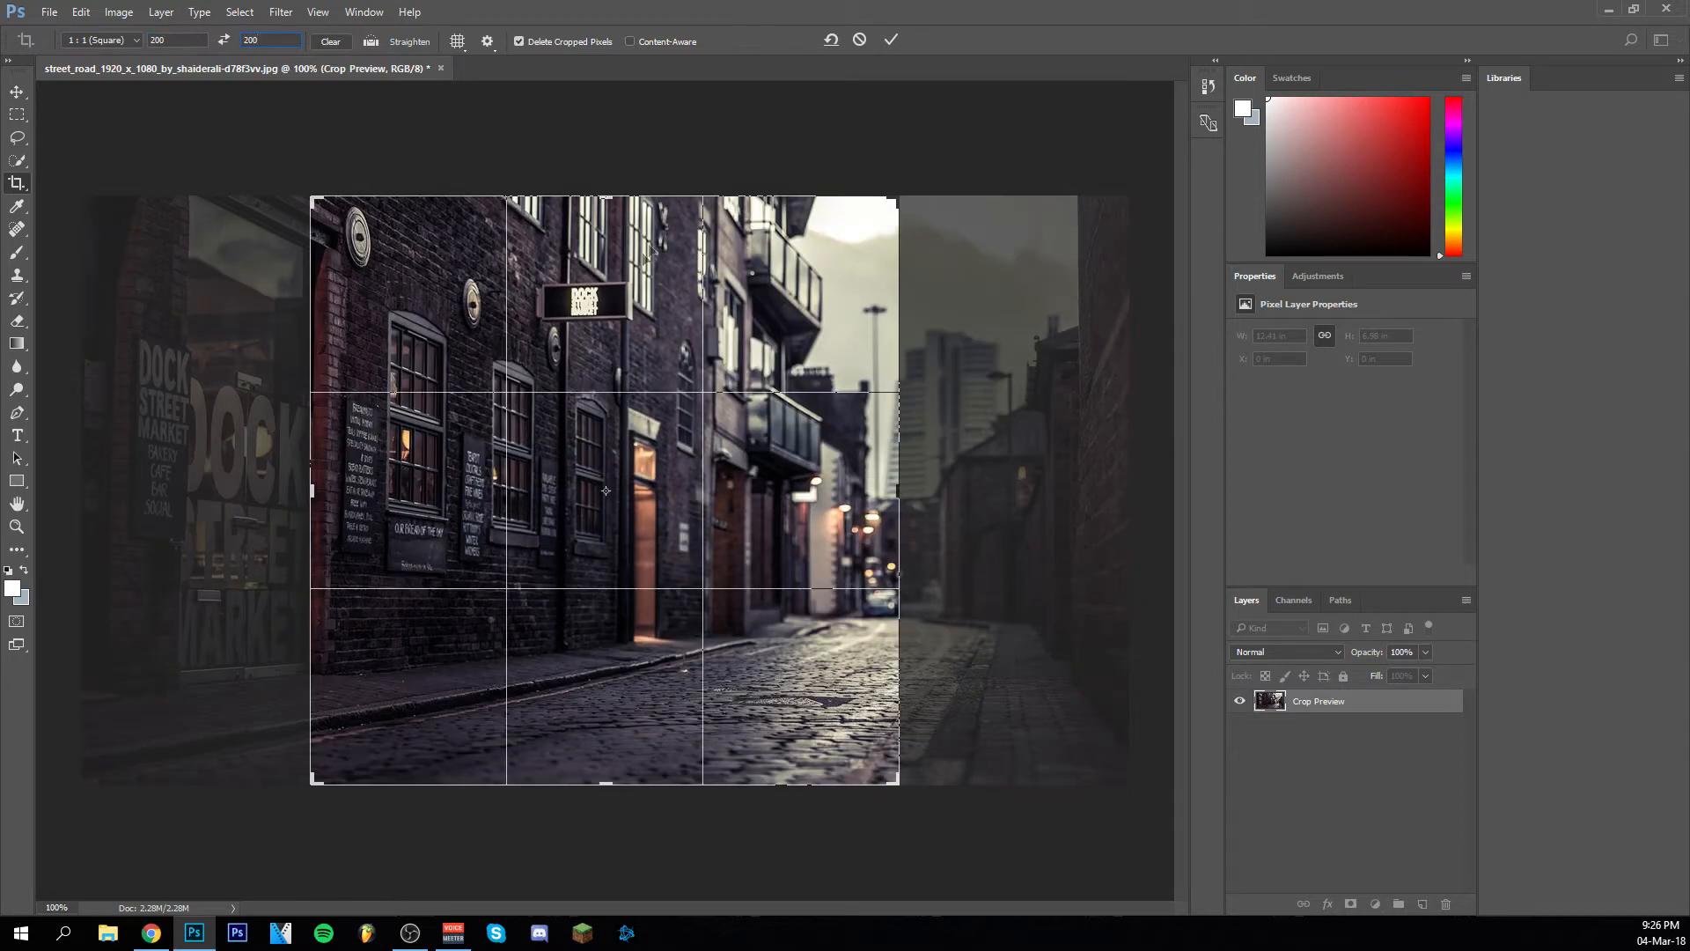
{"action": "key", "text": "Escape"}
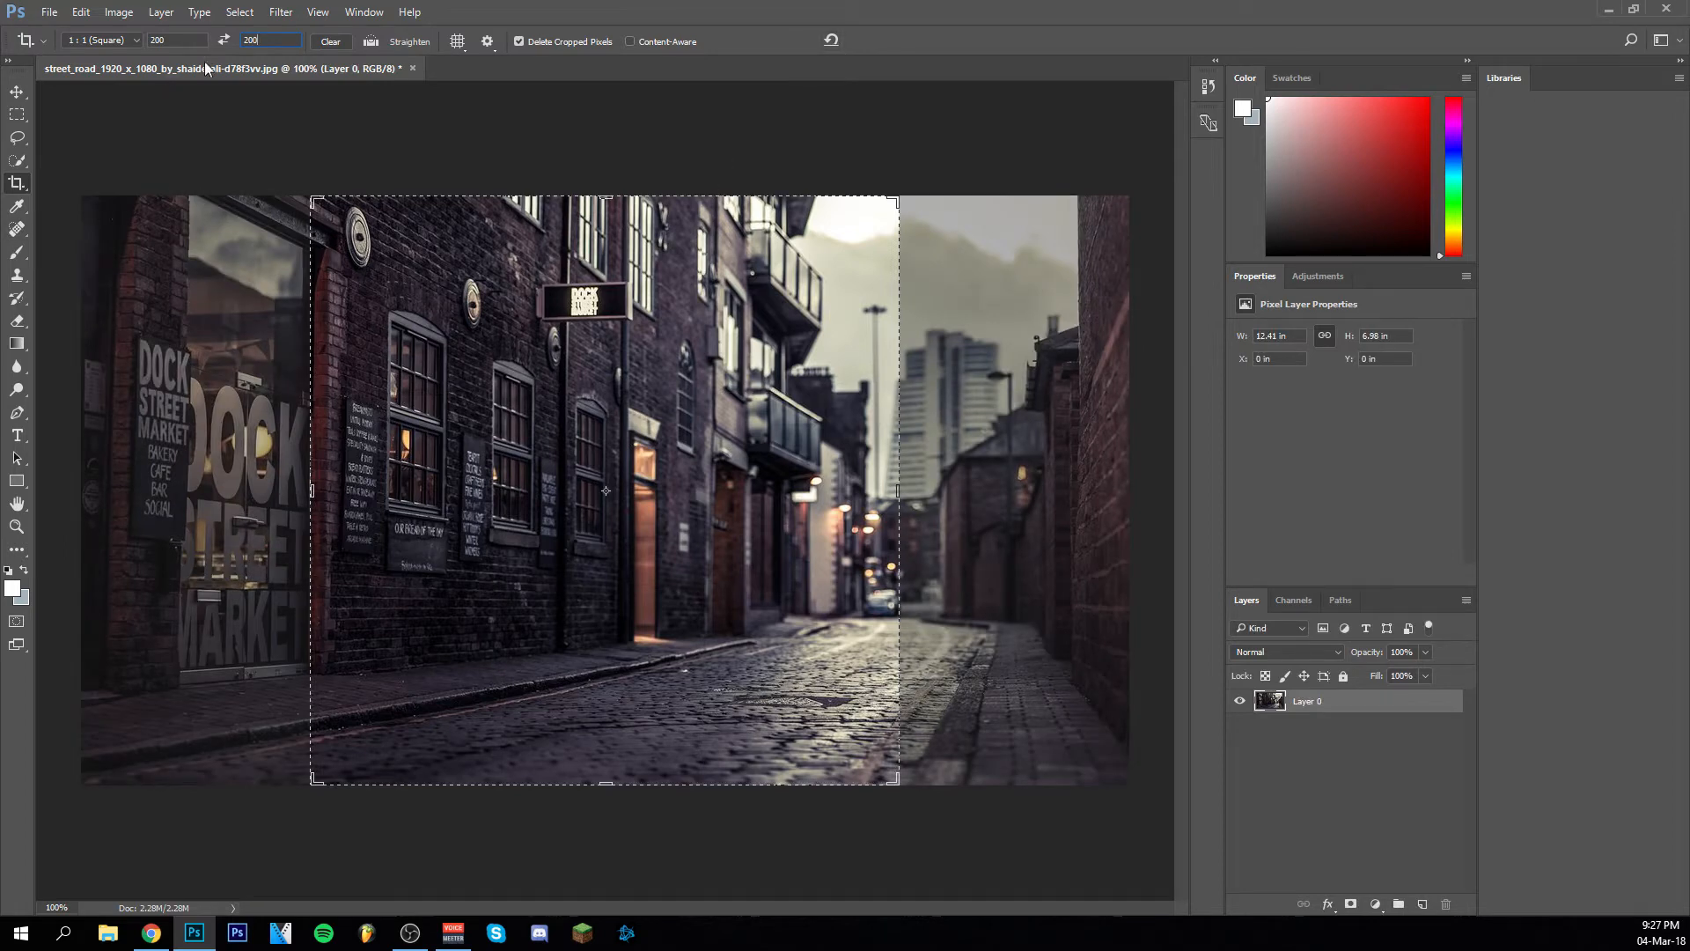
Clear the custom crop ratio values so that the crop frame covers the whole image.
{"action": "key", "text": "BackSpace"}
{"action": "key", "text": "BackSpace"}
{"action": "key", "text": "Escape"}
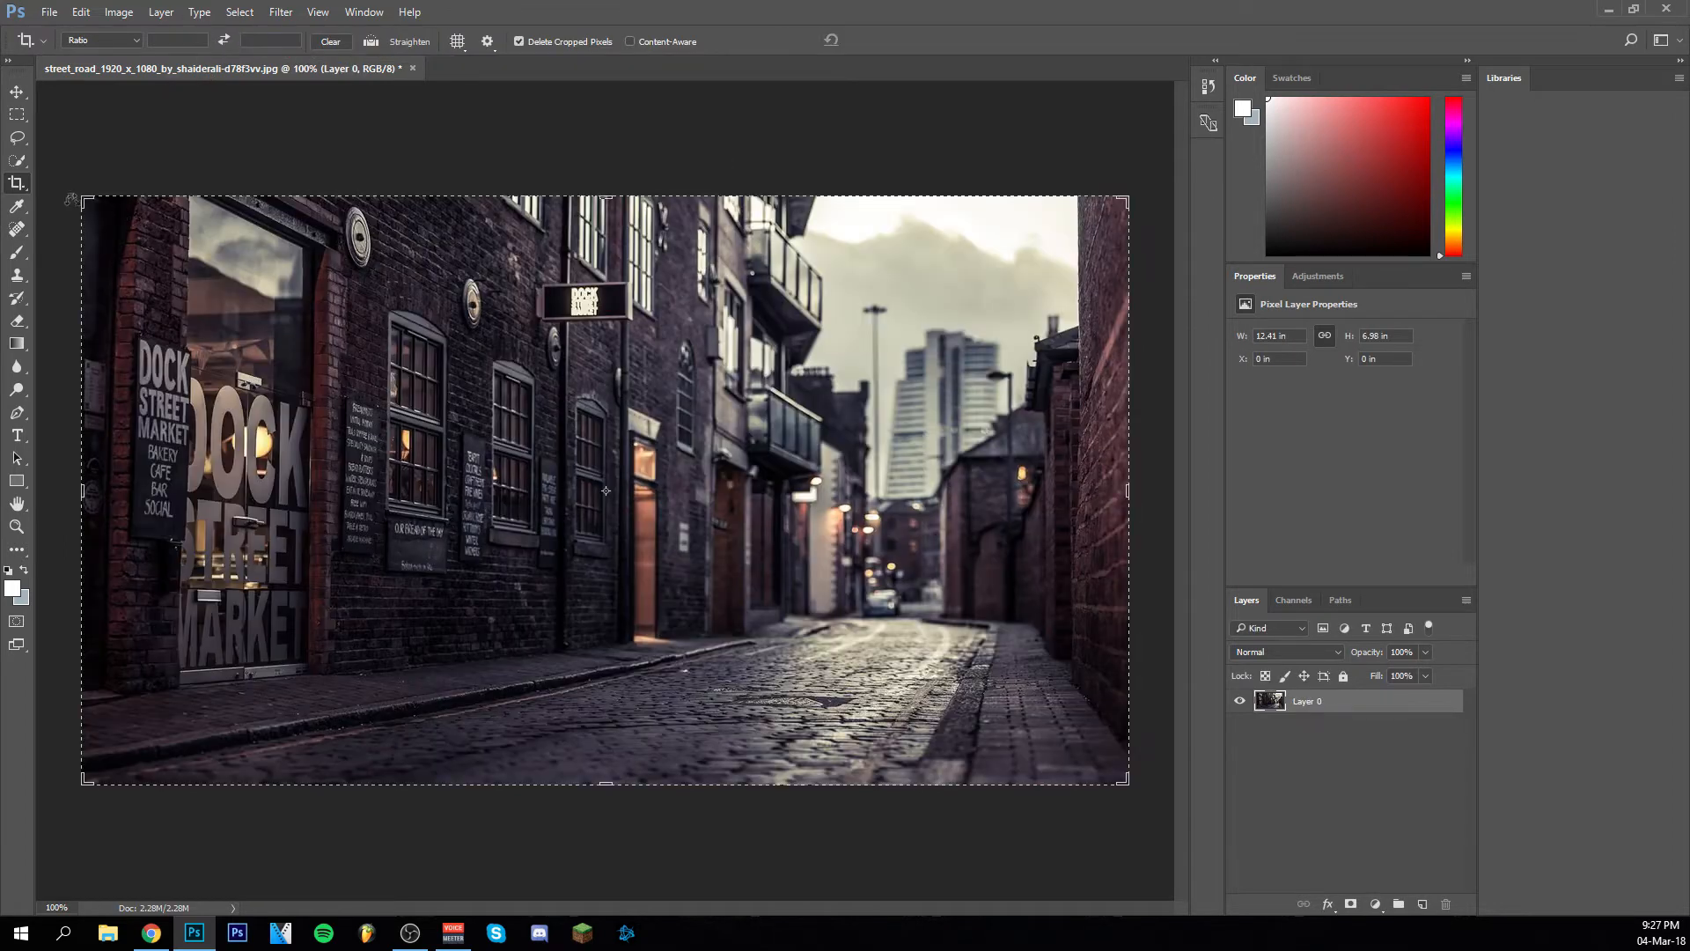
Crop a thin strip off all edges of the image, to about 12.14 by 6.69 in.
{"action": "left_click_drag", "start_coordinate": [80, 196], "coordinate": [87, 203]}
{"action": "left_click_drag", "start_coordinate": [1122, 782], "coordinate": [1115, 763]}
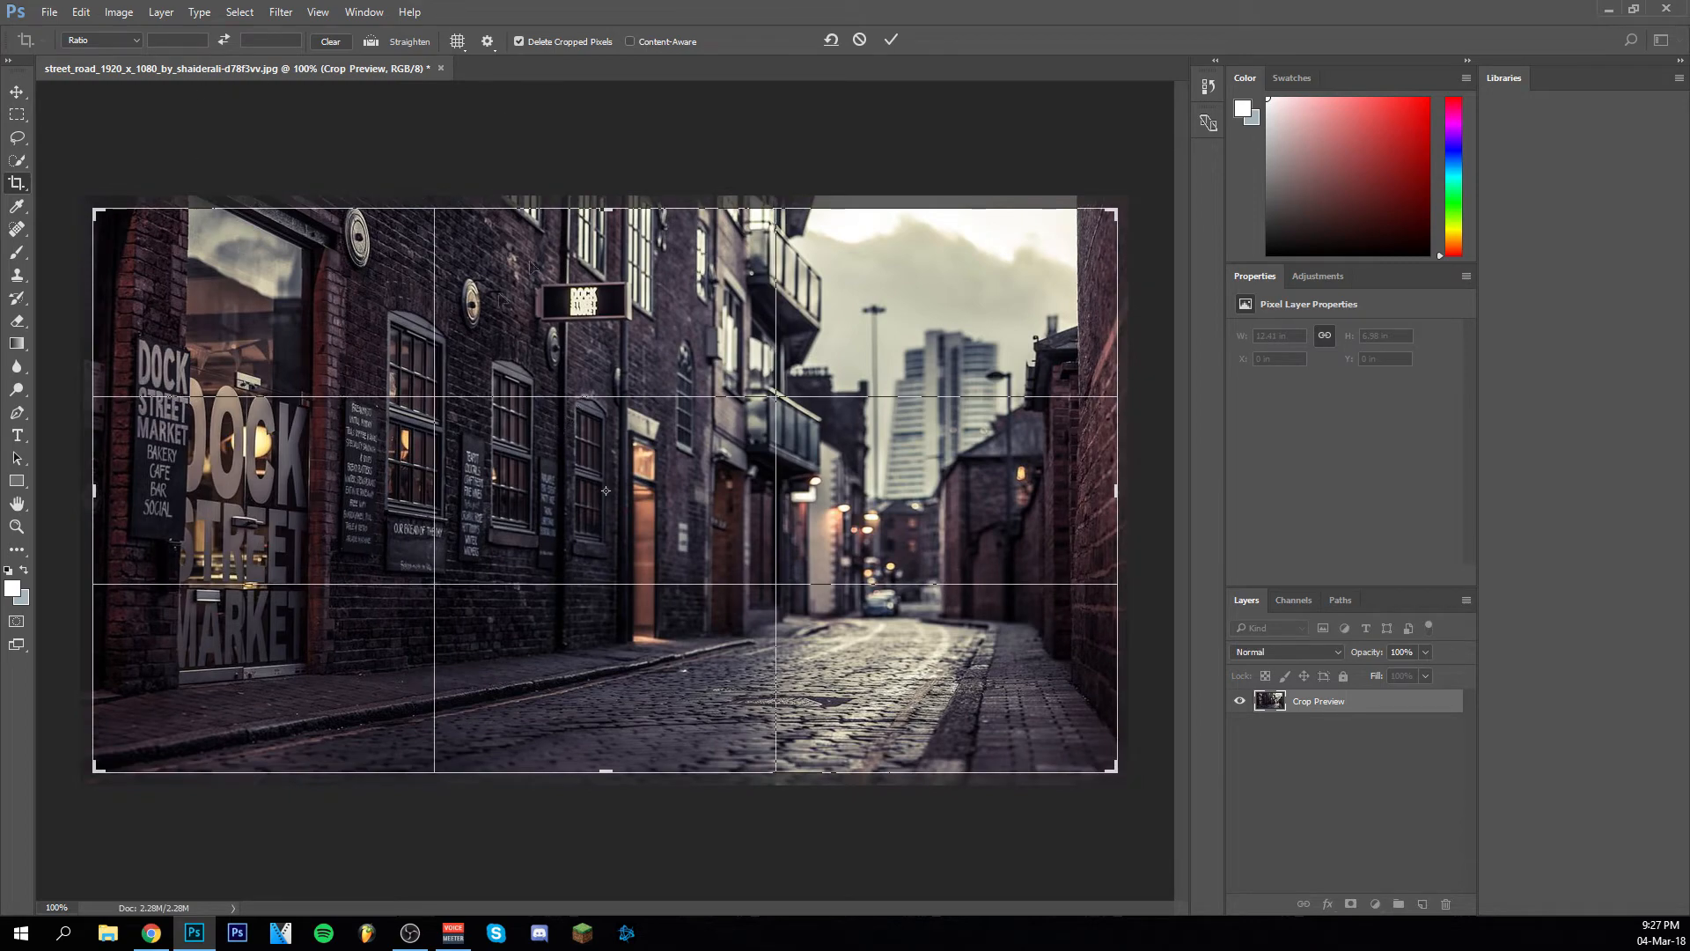
{"action": "left_click", "coordinate": [892, 40]}
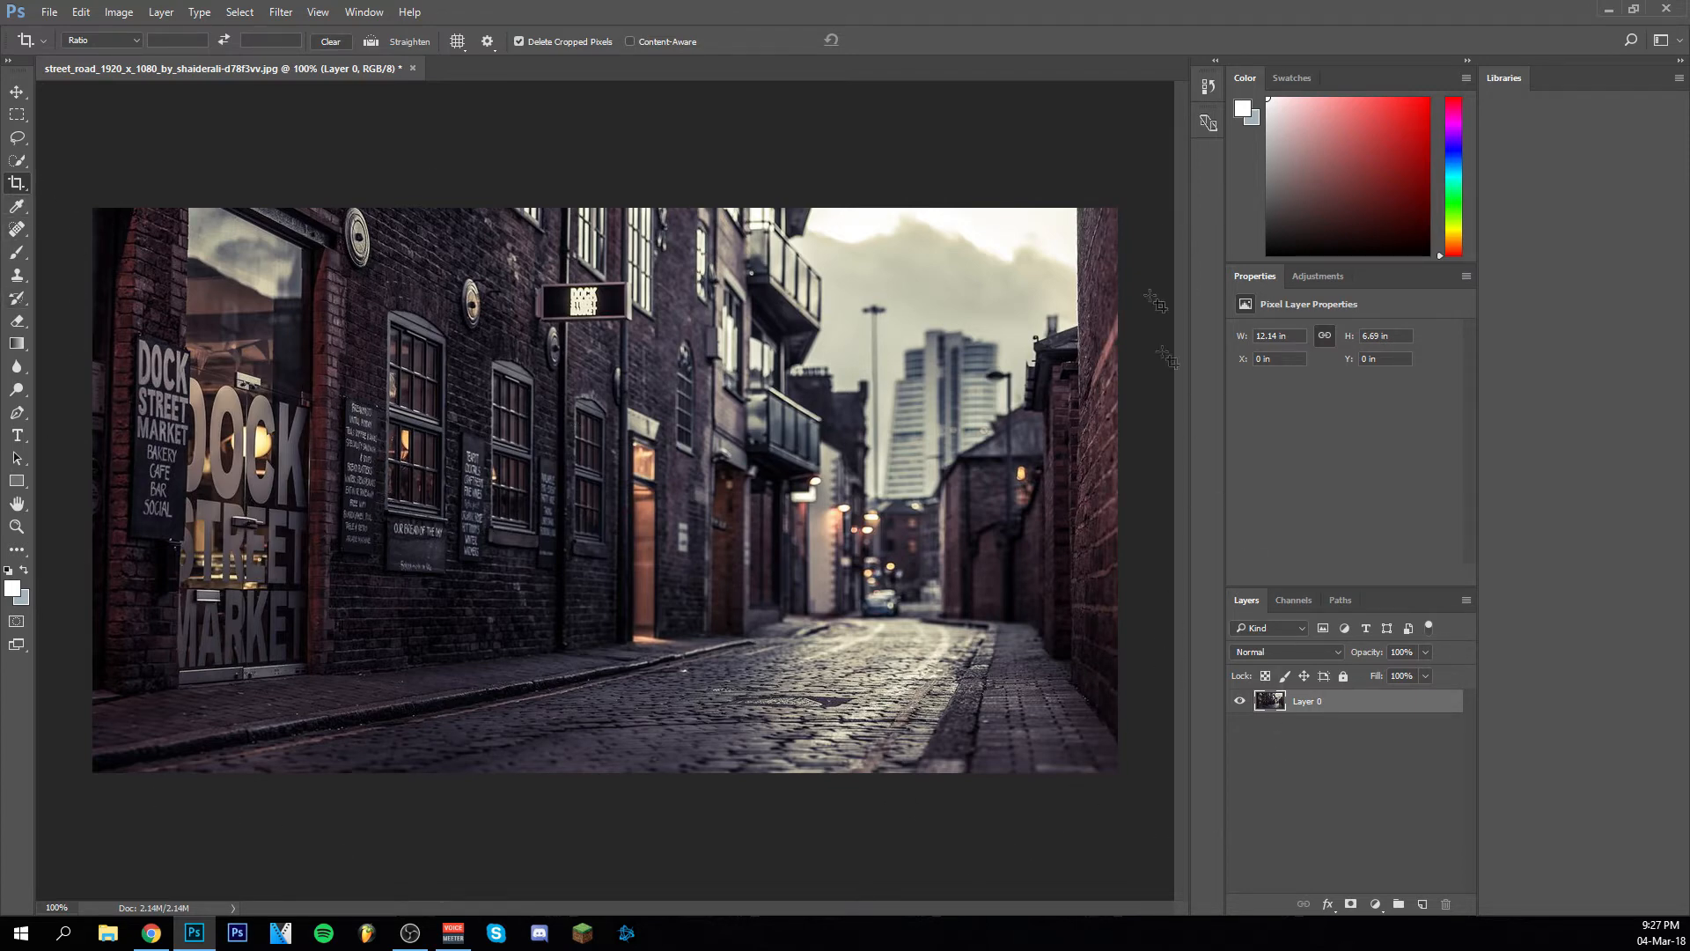
Try a perspective crop of the whole image with its four corners moved inward unevenly, and undo it.
{"action": "right_click", "coordinate": [16, 182]}
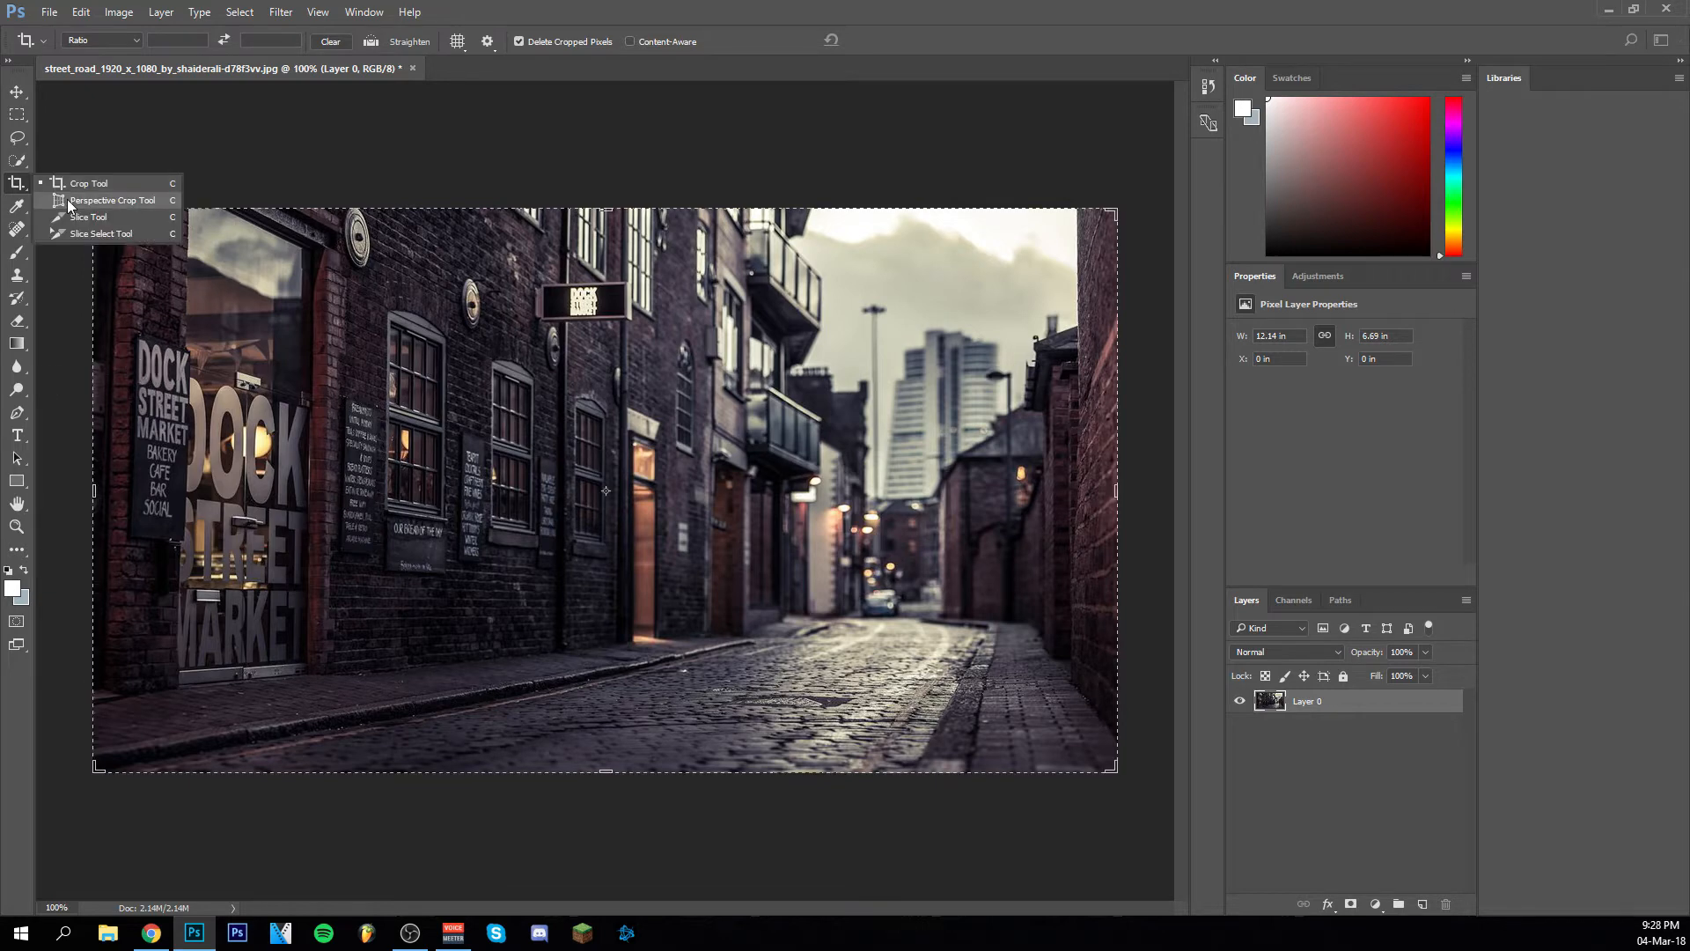
{"action": "left_click", "coordinate": [105, 200]}
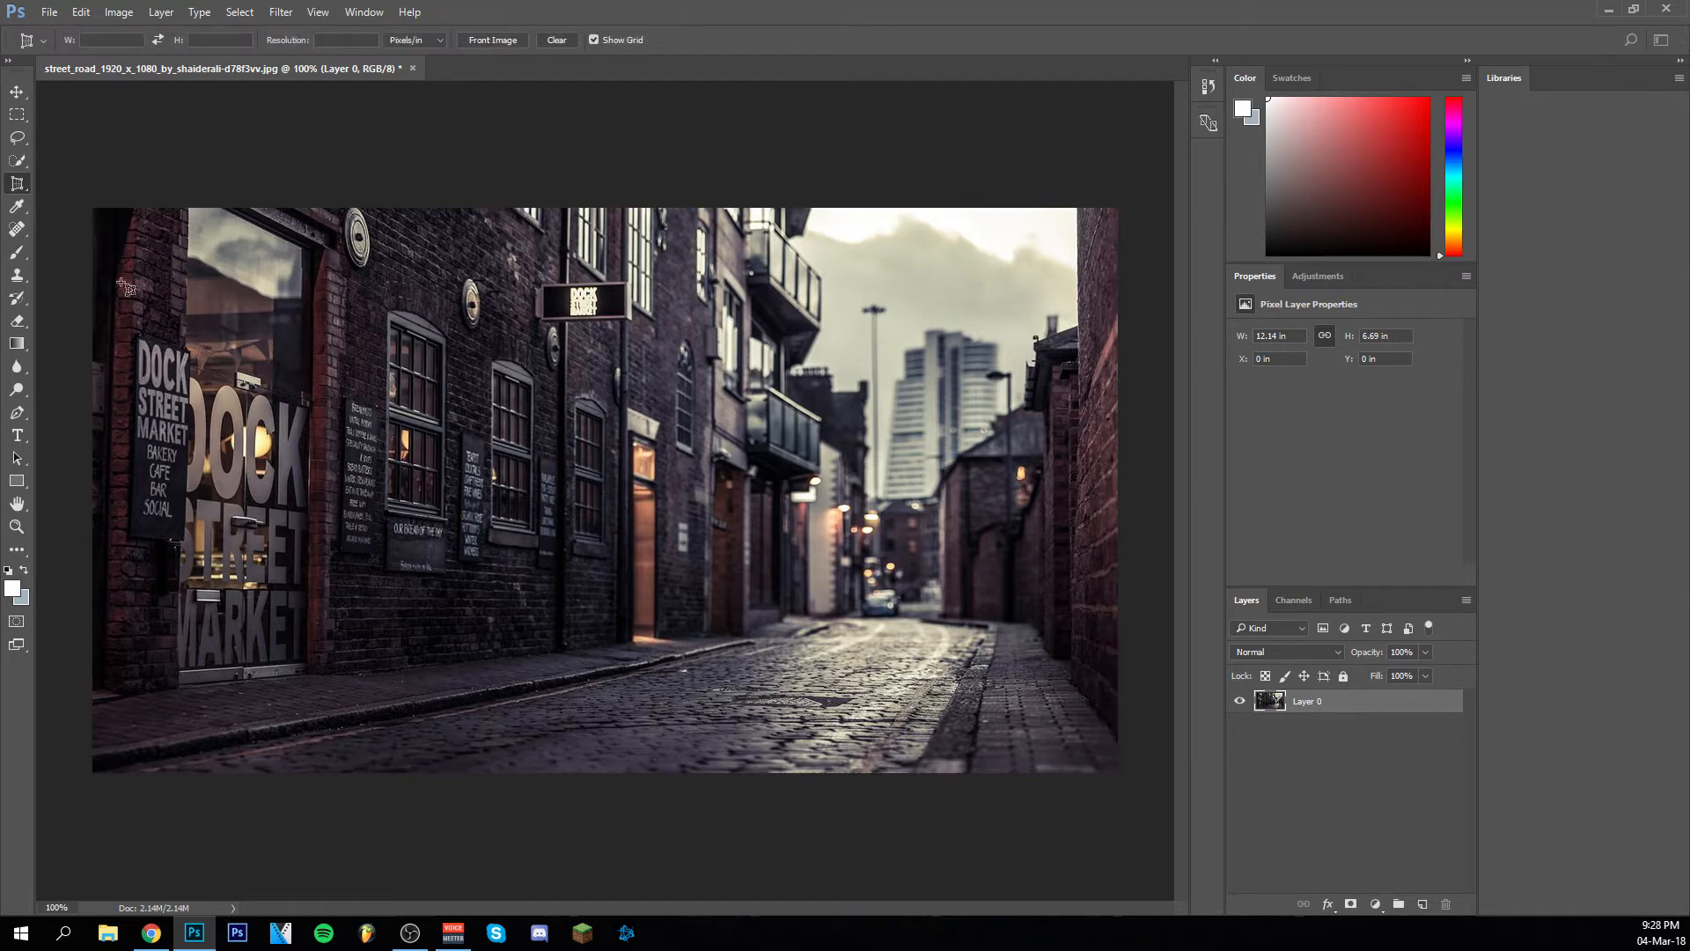
{"action": "right_click", "coordinate": [17, 182]}
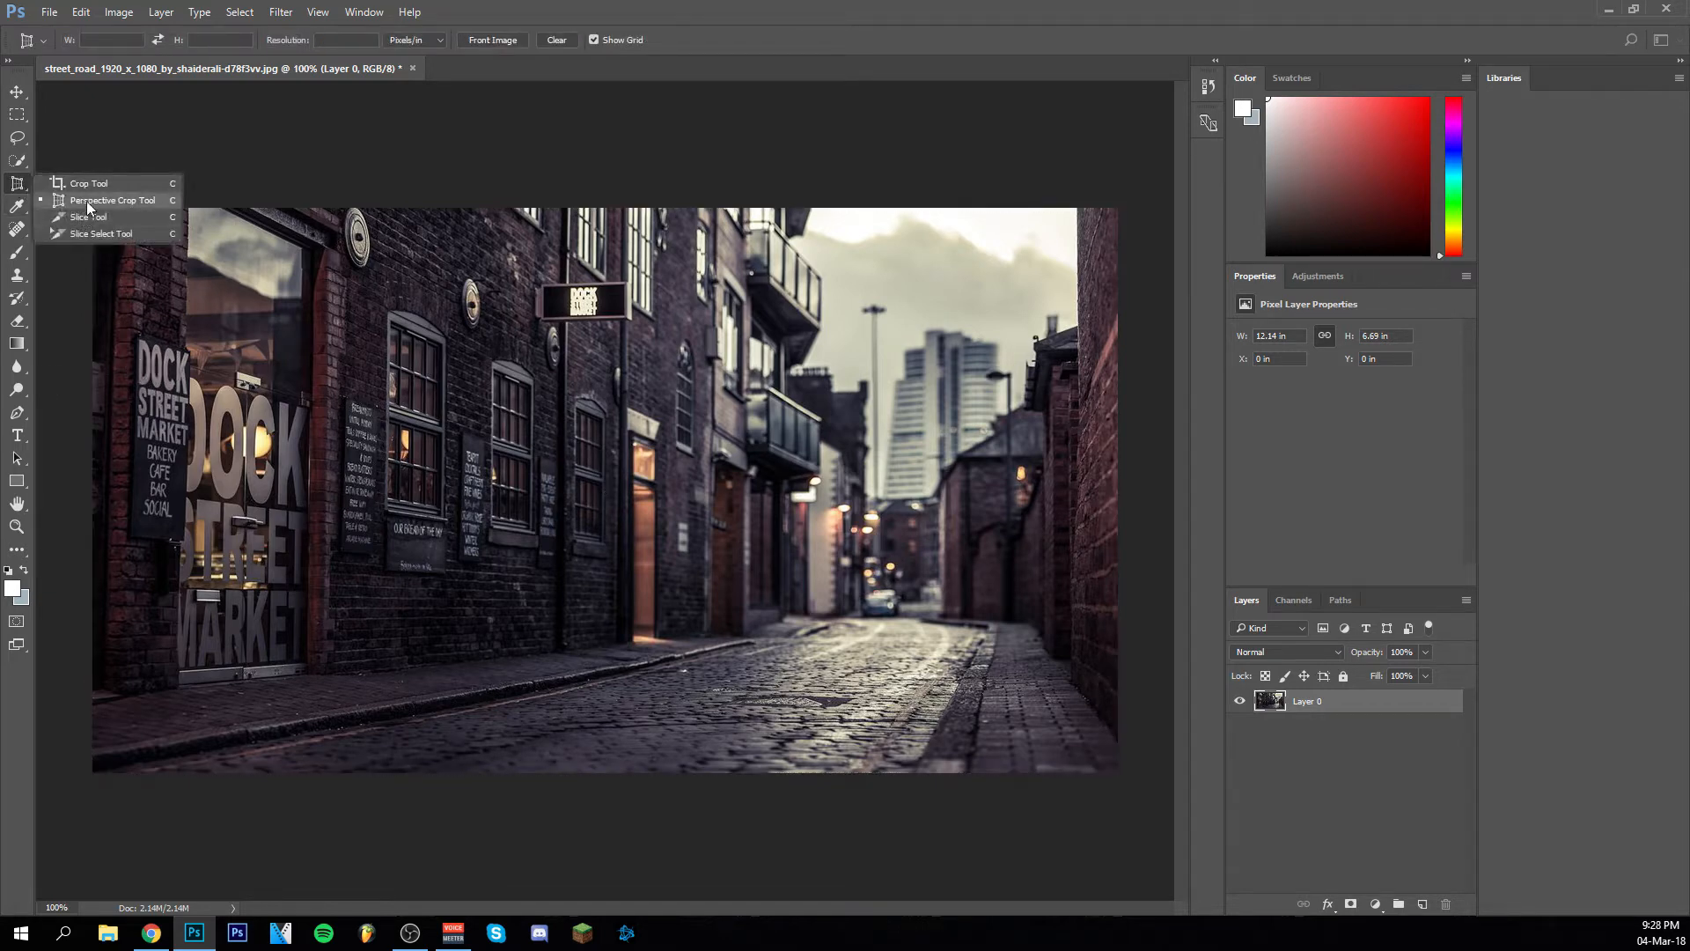
{"action": "left_click", "coordinate": [87, 201]}
{"action": "left_click_drag", "start_coordinate": [94, 211], "coordinate": [1132, 792]}
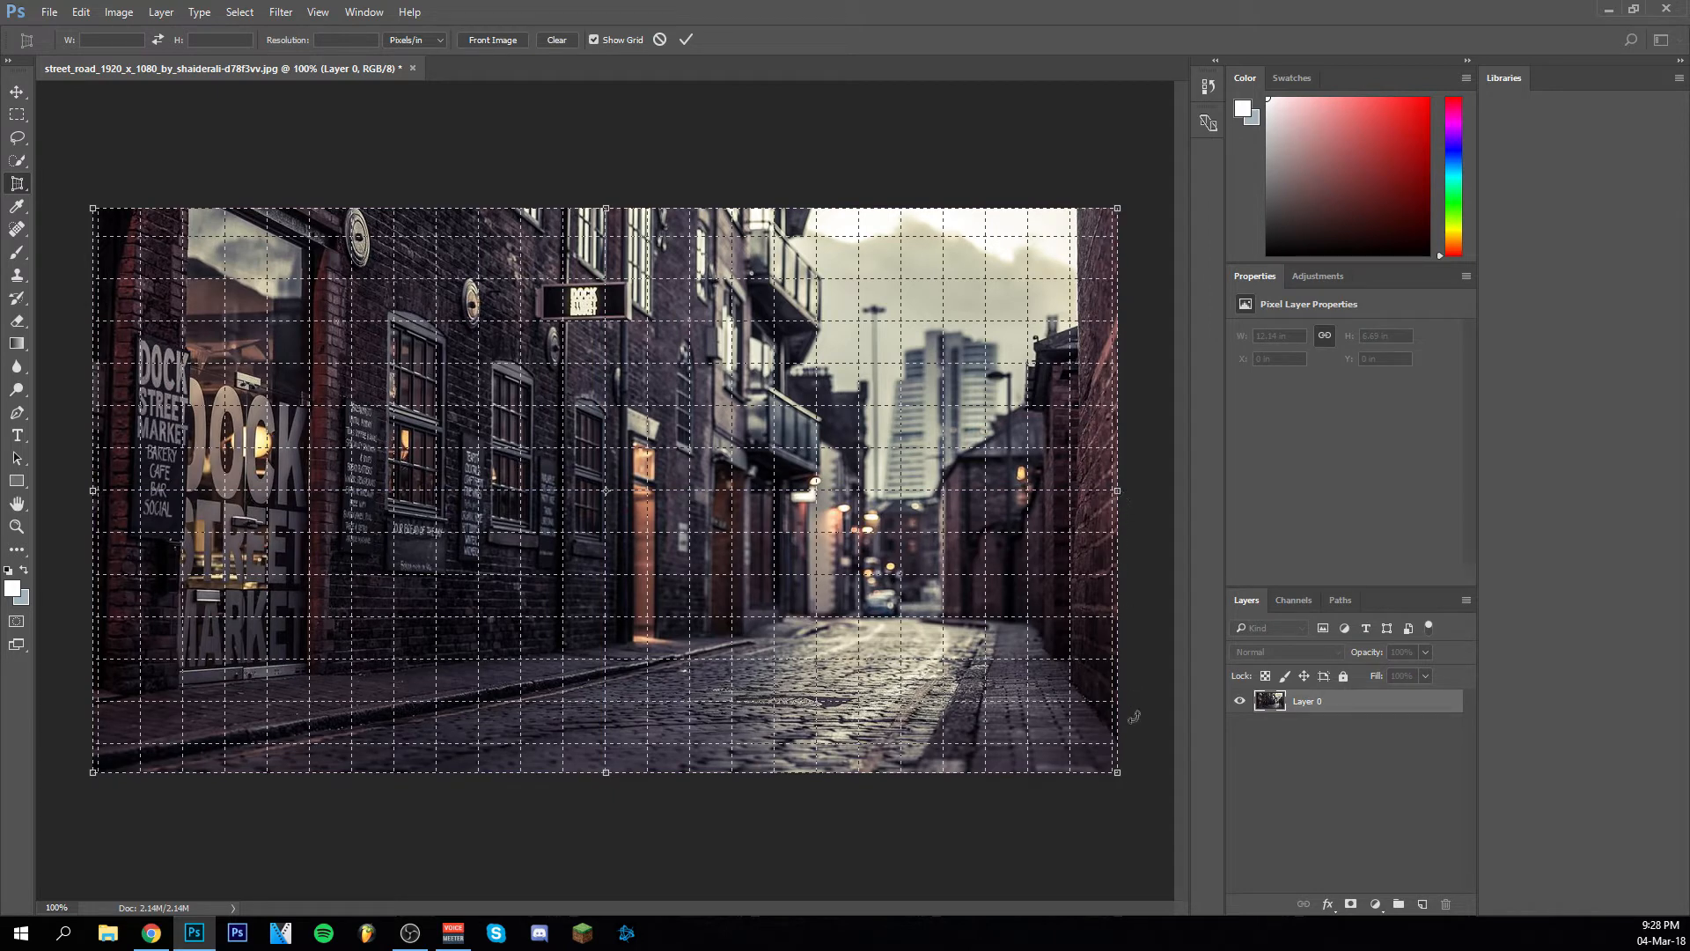
{"action": "left_click_drag", "start_coordinate": [1116, 774], "coordinate": [1110, 764]}
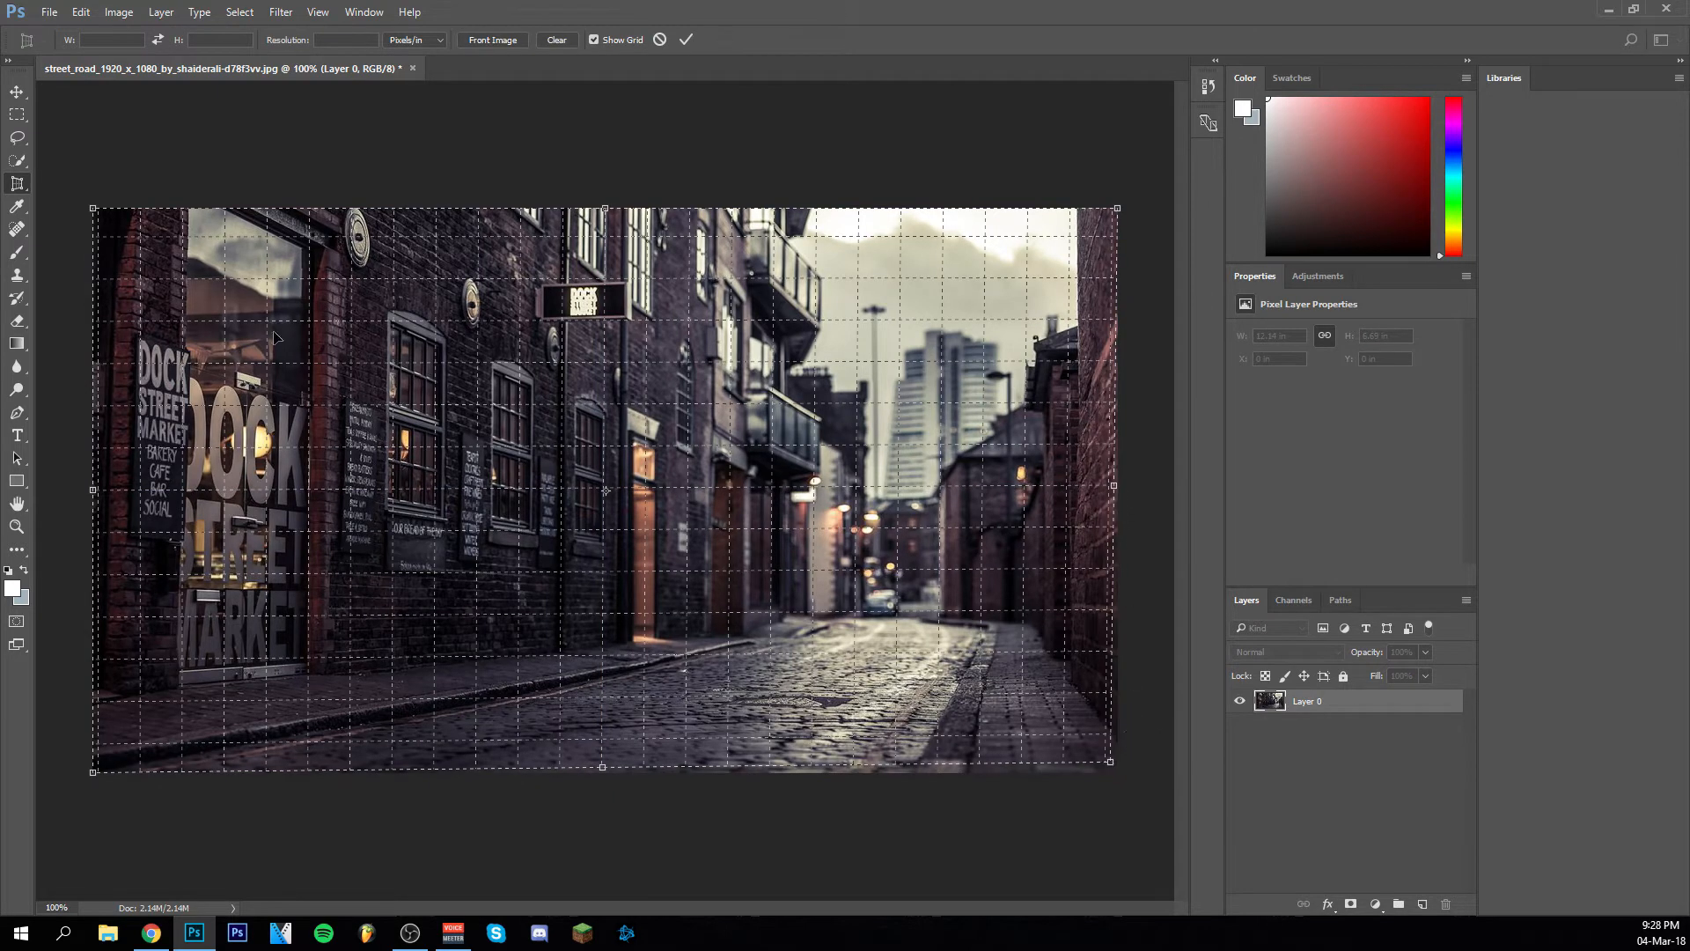
{"action": "left_click_drag", "start_coordinate": [94, 209], "coordinate": [101, 220]}
{"action": "left_click_drag", "start_coordinate": [94, 775], "coordinate": [132, 746]}
{"action": "left_click_drag", "start_coordinate": [1117, 210], "coordinate": [1101, 222]}
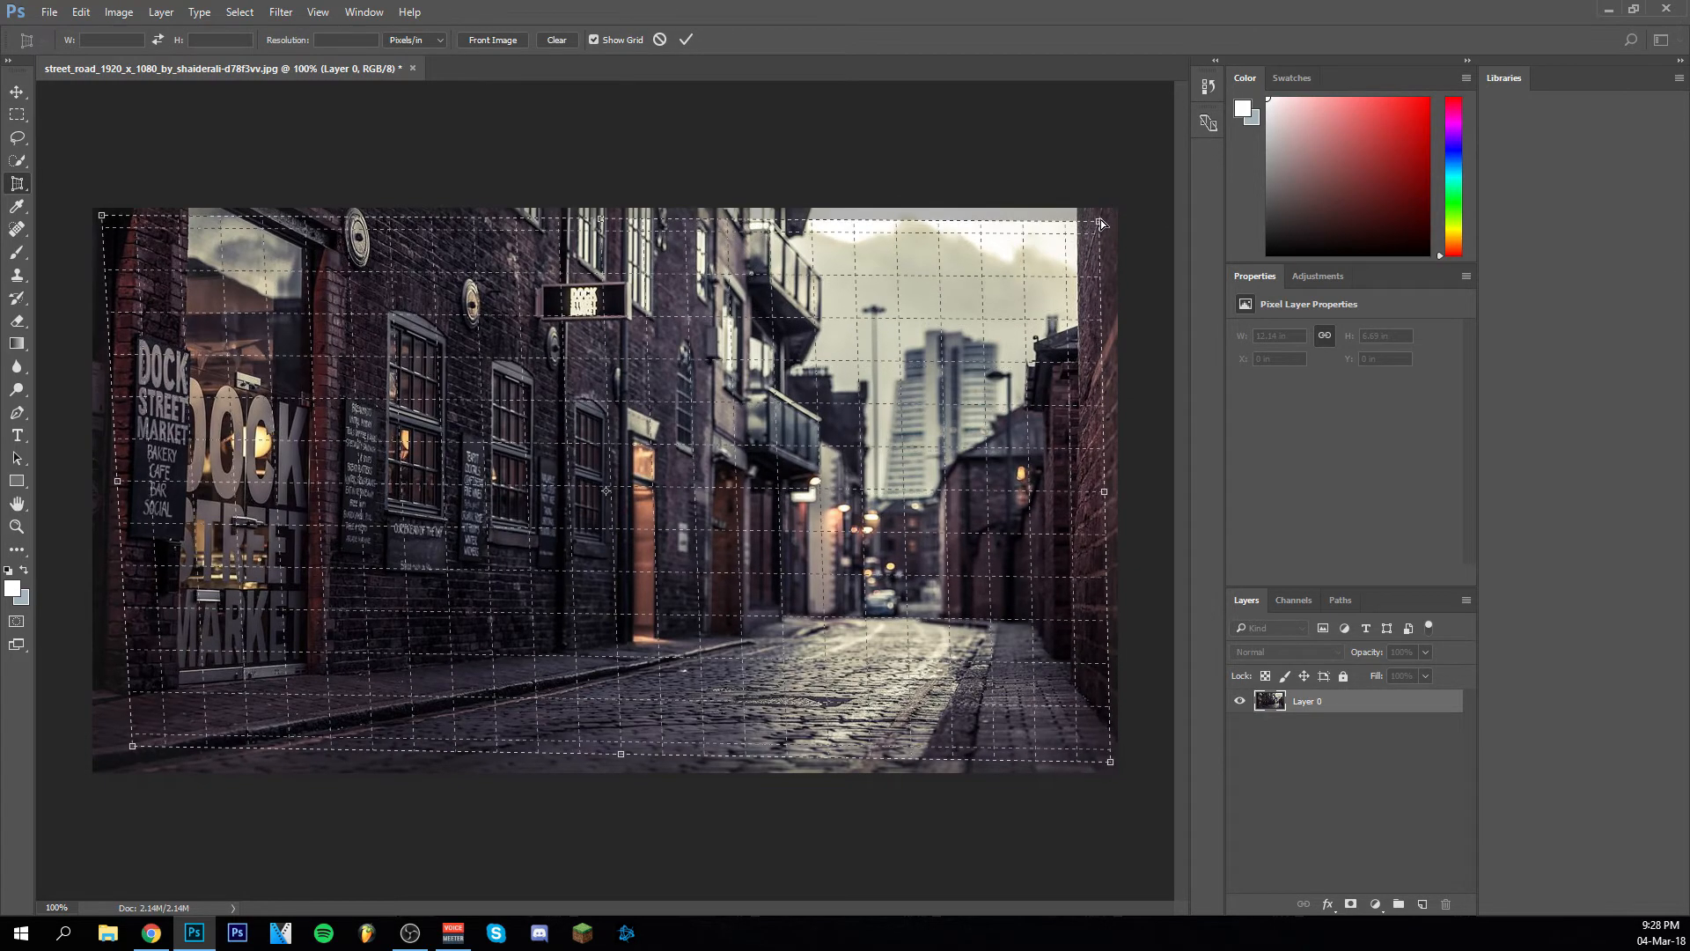
{"action": "left_click", "coordinate": [685, 41]}
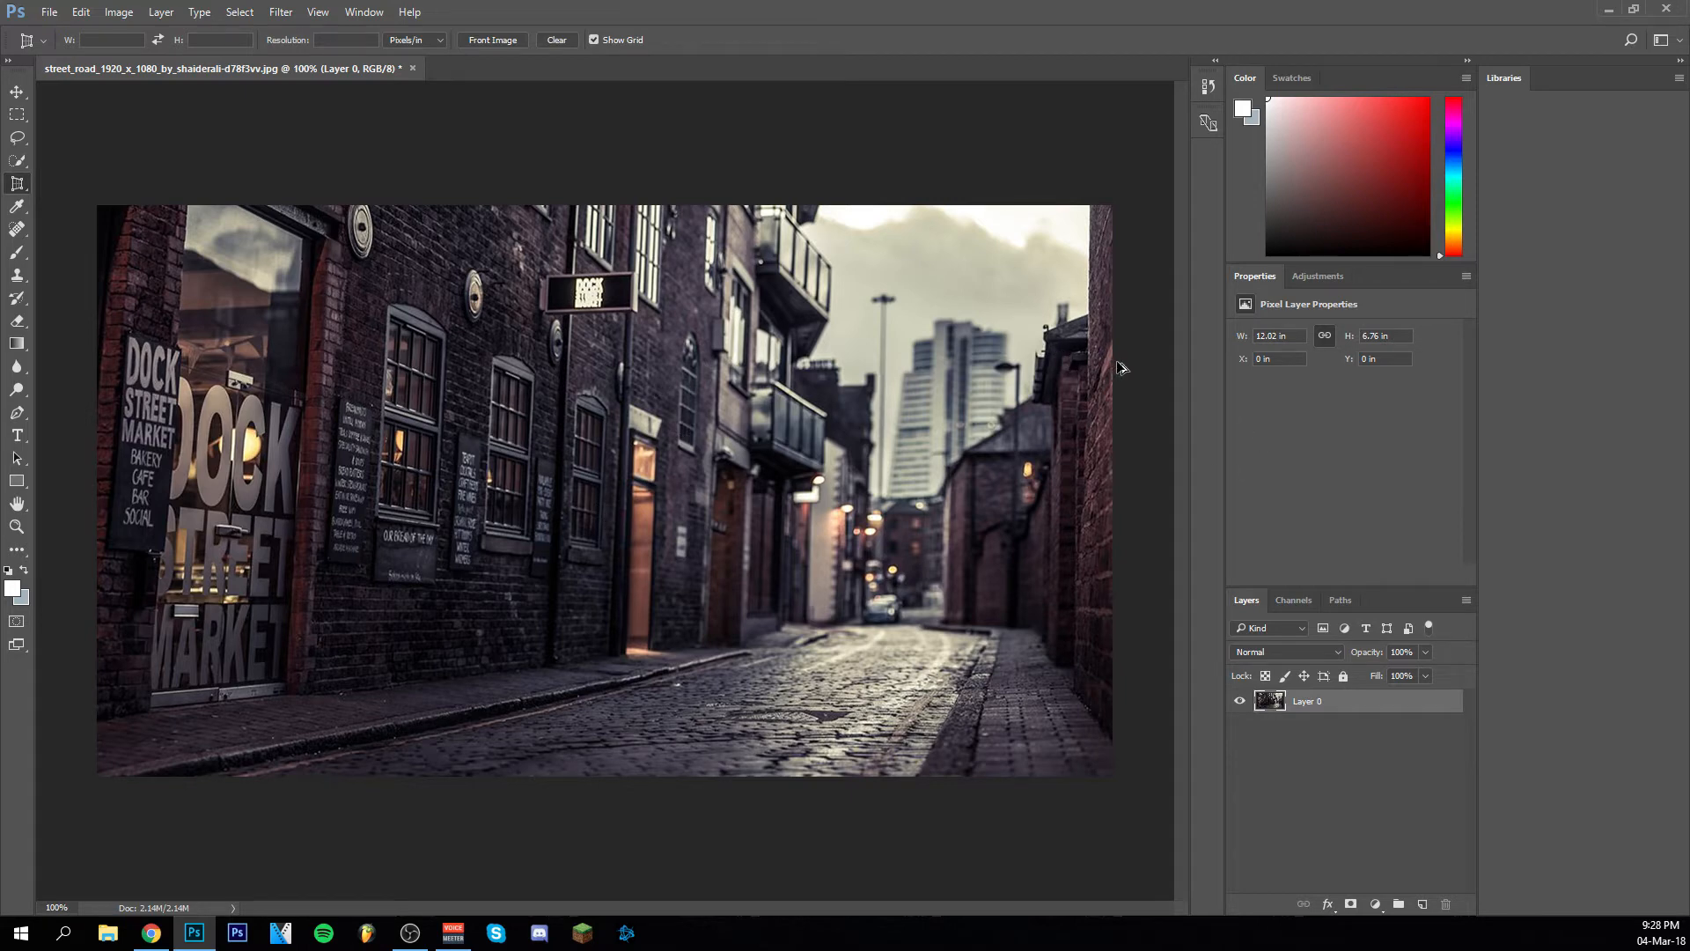
{"action": "key", "text": "ctrl+z"}
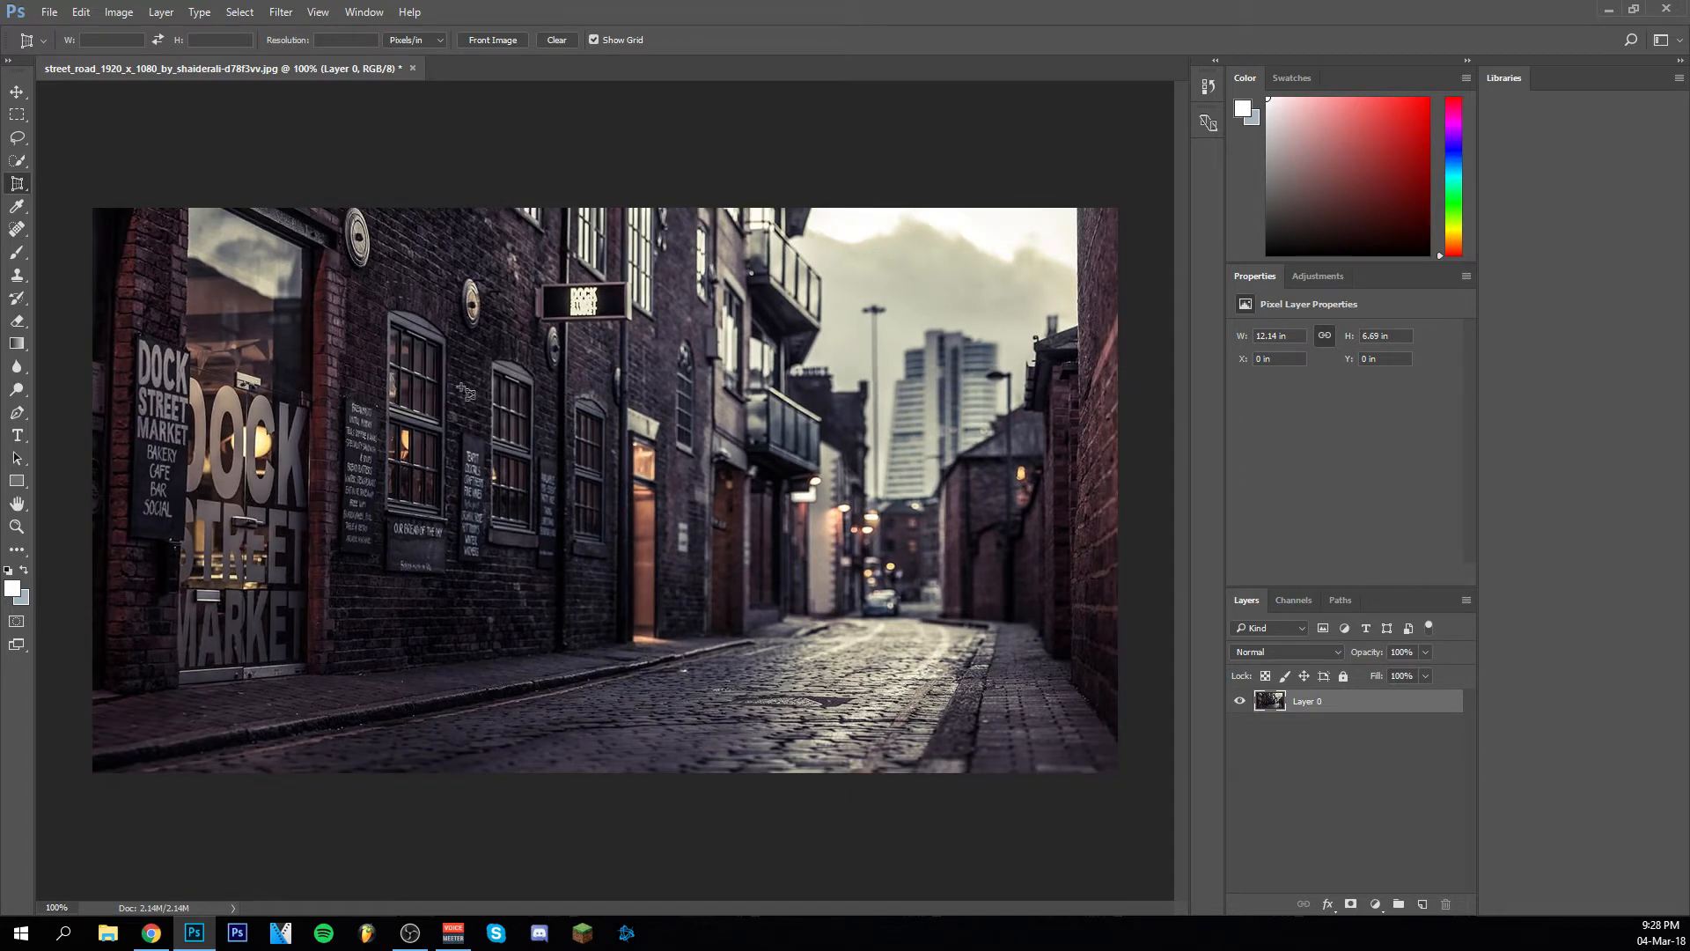
Perspective-crop the image just inside its edges, with both lower corners shifted to the right, to about 12.07 by 6.44 in.
{"action": "left_click_drag", "start_coordinate": [104, 218], "coordinate": [1104, 759]}
{"action": "left_click_drag", "start_coordinate": [1113, 214], "coordinate": [1109, 220]}
{"action": "left_click_drag", "start_coordinate": [95, 773], "coordinate": [101, 772]}
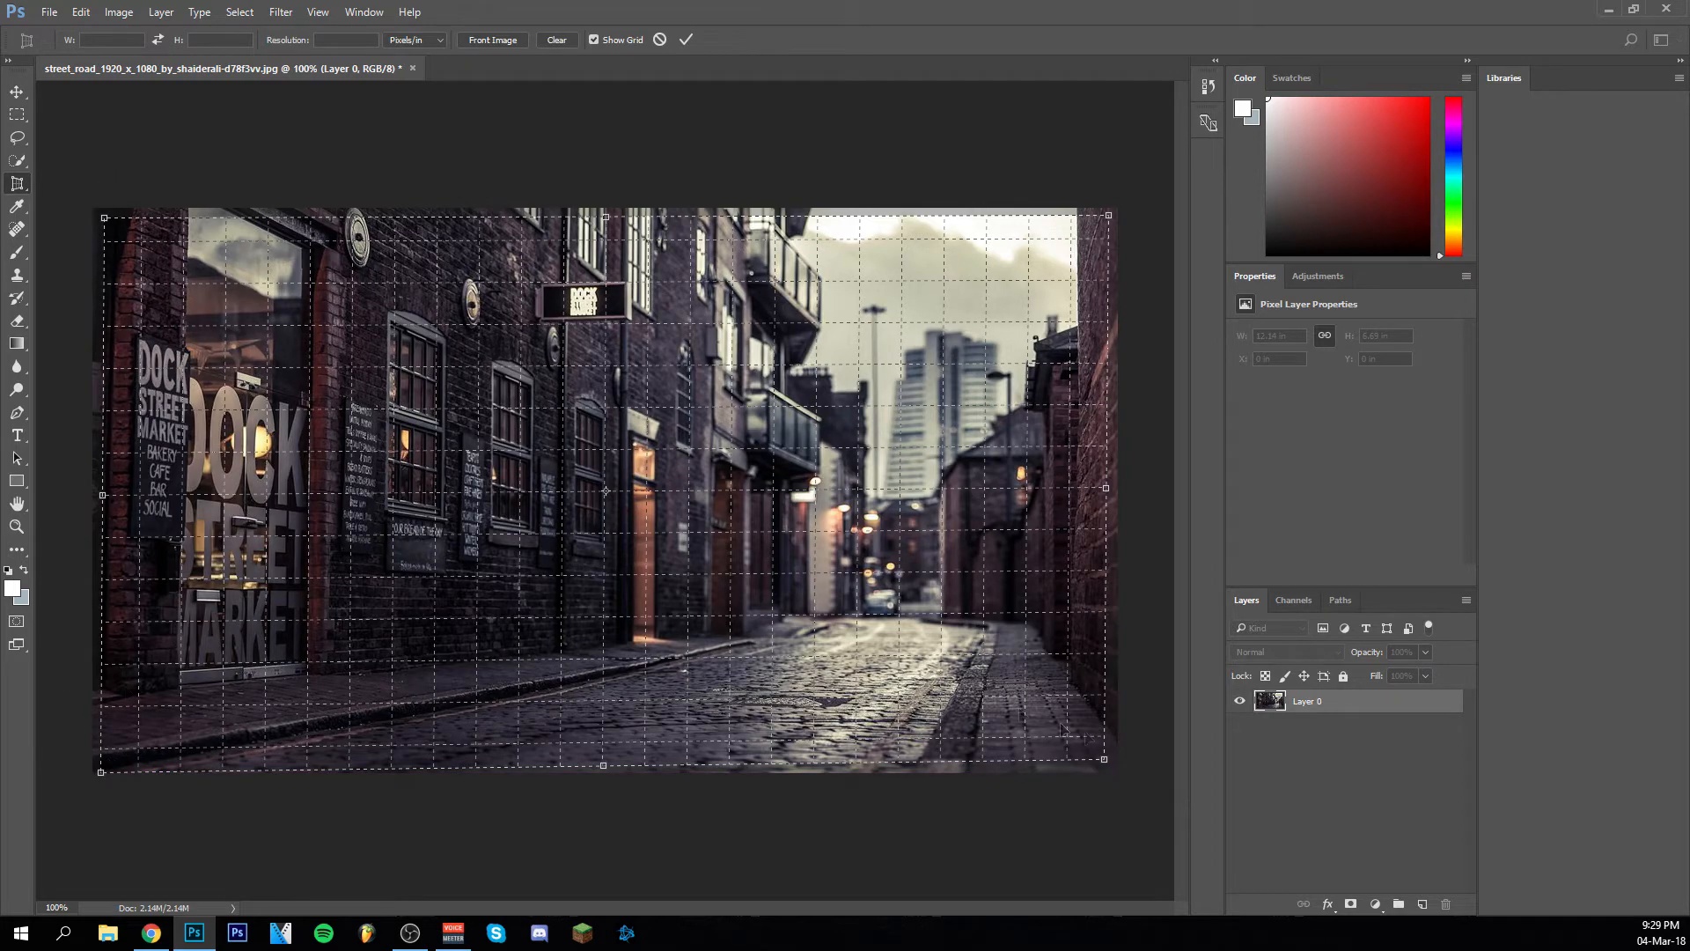
{"action": "mouse_move", "coordinate": [1111, 768]}
{"action": "left_mouse_down"}
{"action": "mouse_move", "coordinate": [969, 631]}
{"action": "mouse_move", "coordinate": [1032, 717]}
{"action": "mouse_move", "coordinate": [1111, 773]}
{"action": "left_mouse_up"}
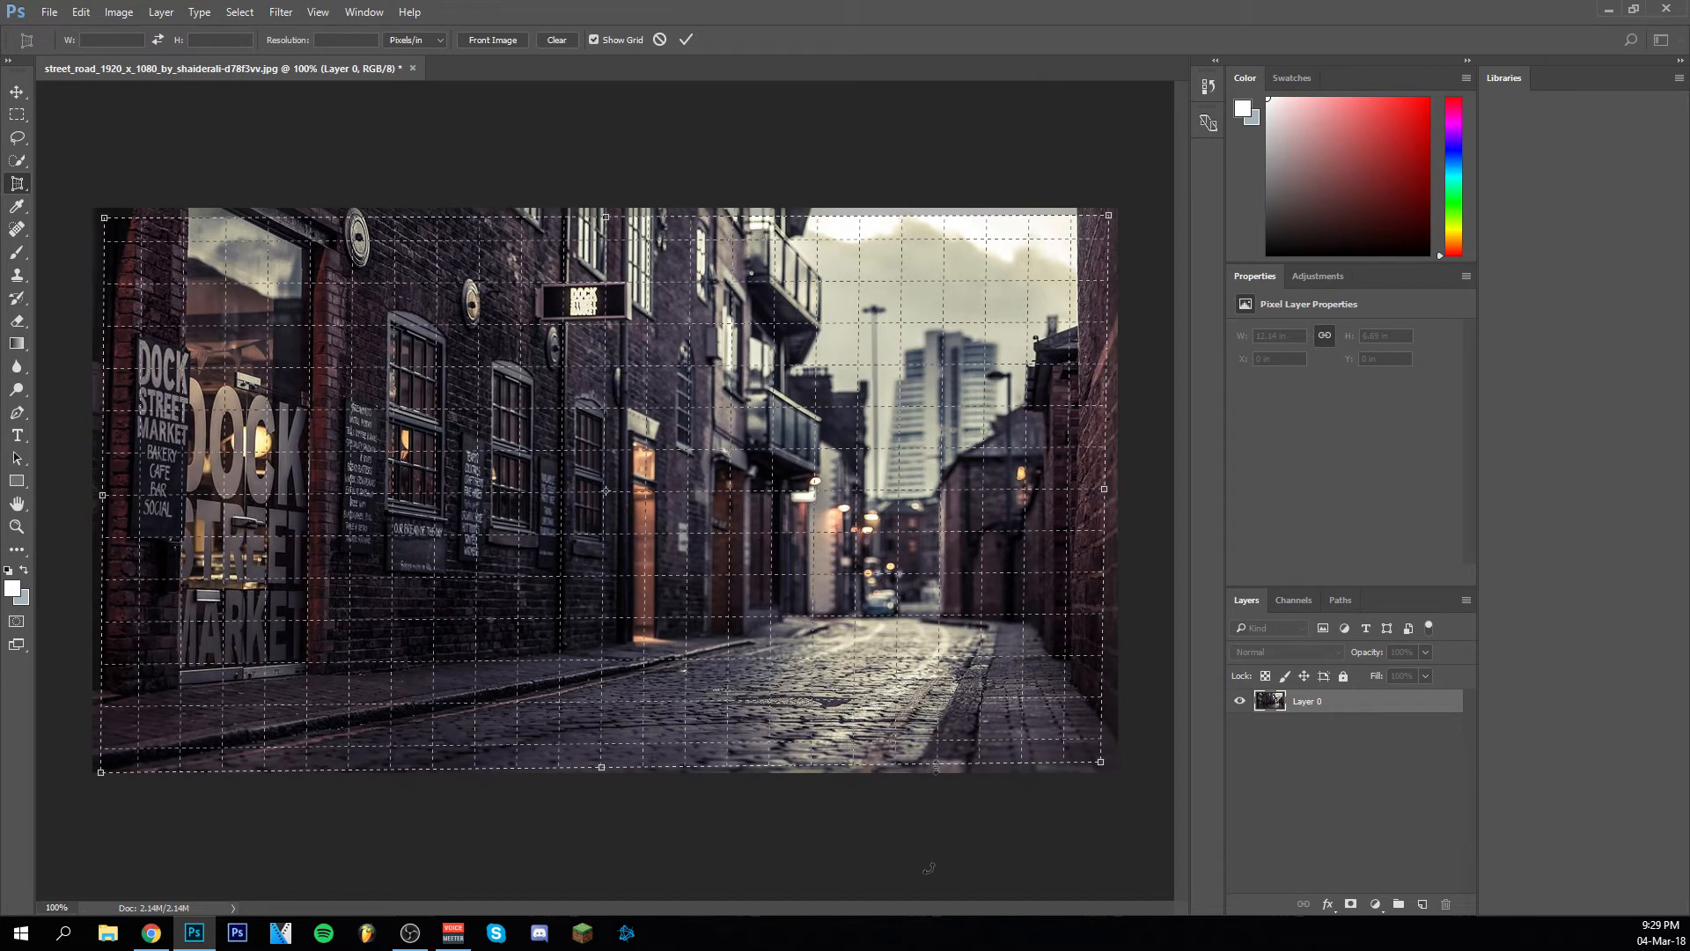
{"action": "left_click_drag", "start_coordinate": [101, 775], "coordinate": [102, 764]}
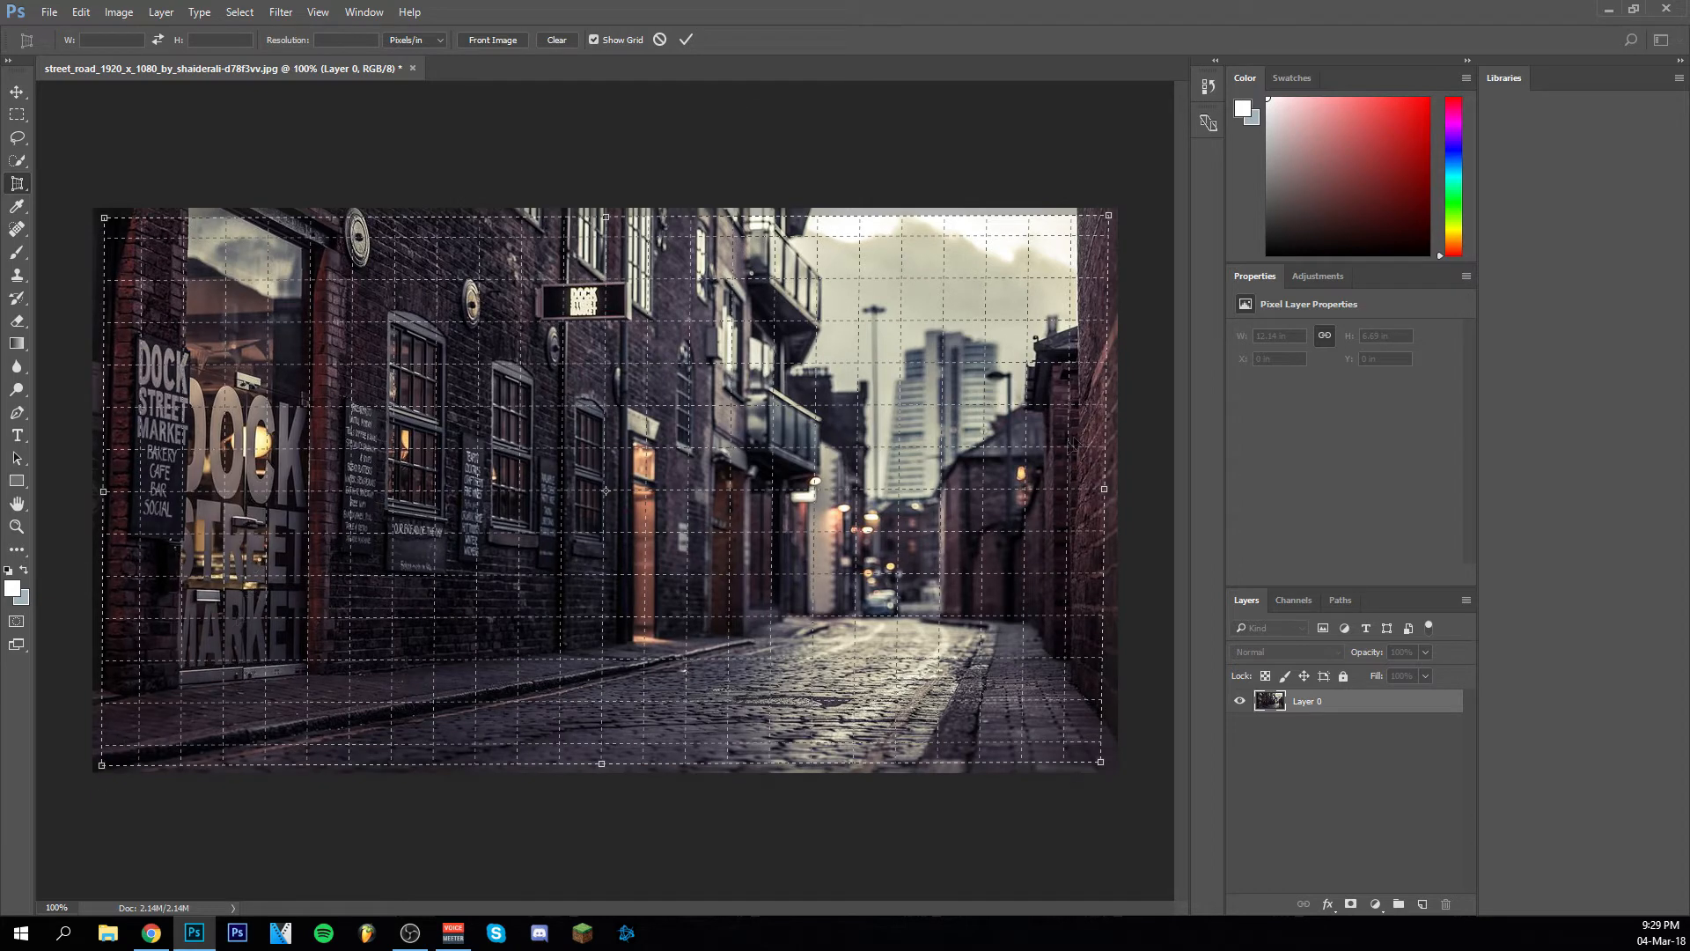
{"action": "left_click_drag", "start_coordinate": [99, 765], "coordinate": [121, 765]}
{"action": "left_click_drag", "start_coordinate": [1101, 763], "coordinate": [1117, 758]}
{"action": "left_click_drag", "start_coordinate": [1112, 220], "coordinate": [1104, 221]}
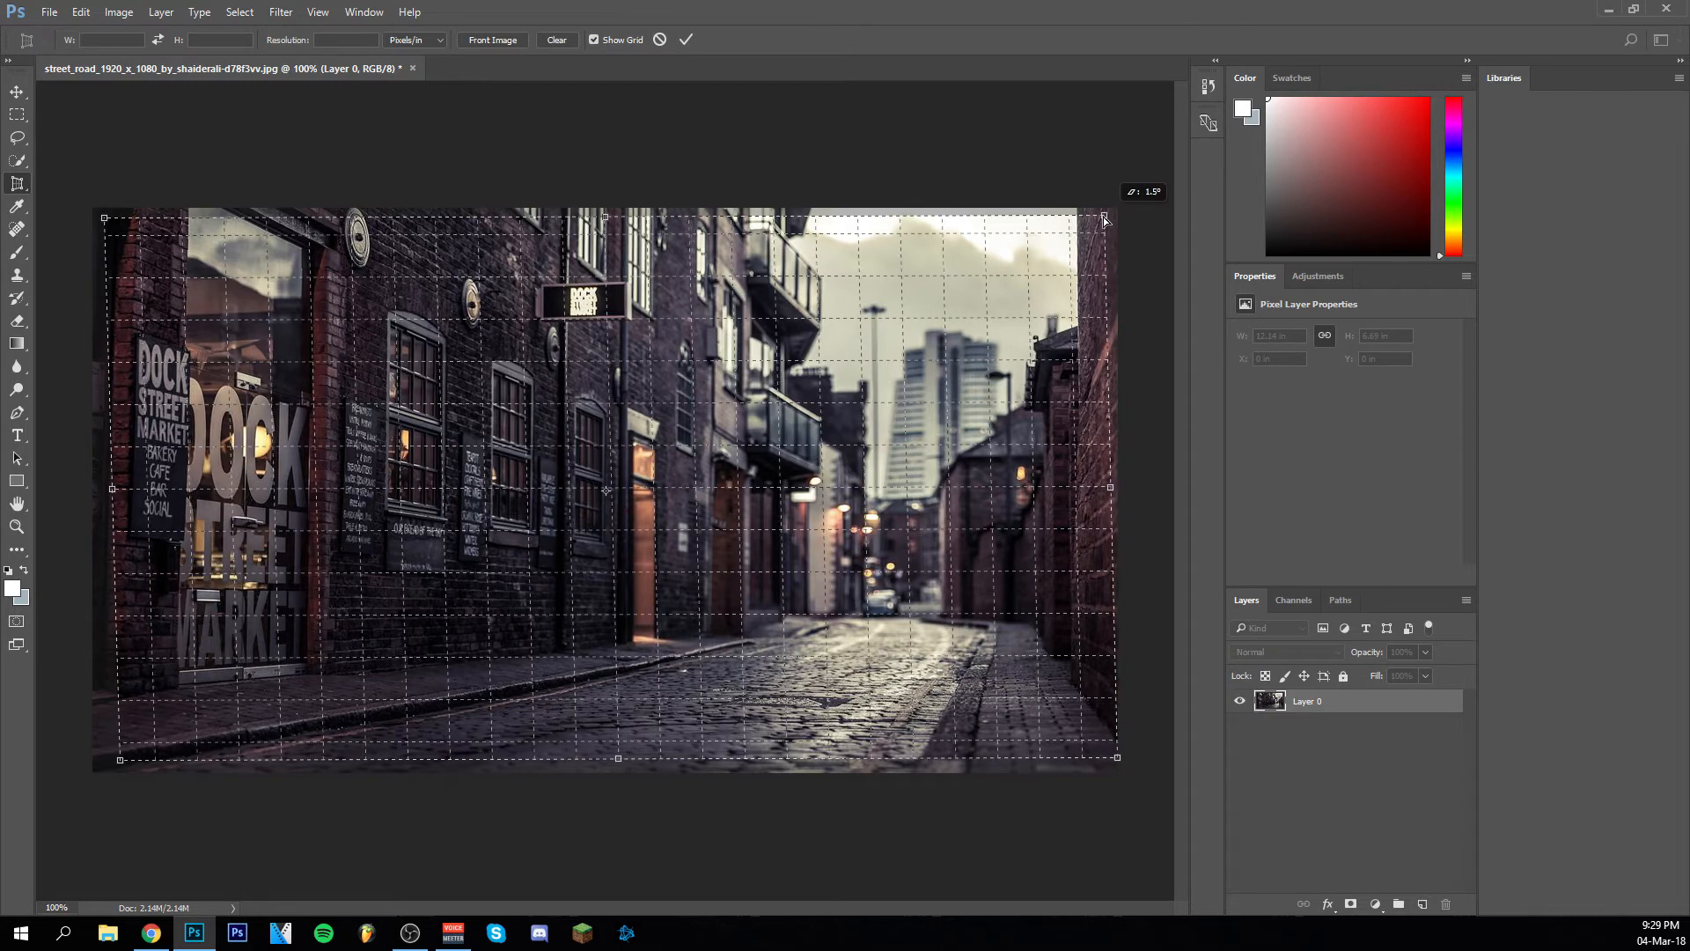
{"action": "left_click", "coordinate": [687, 37]}
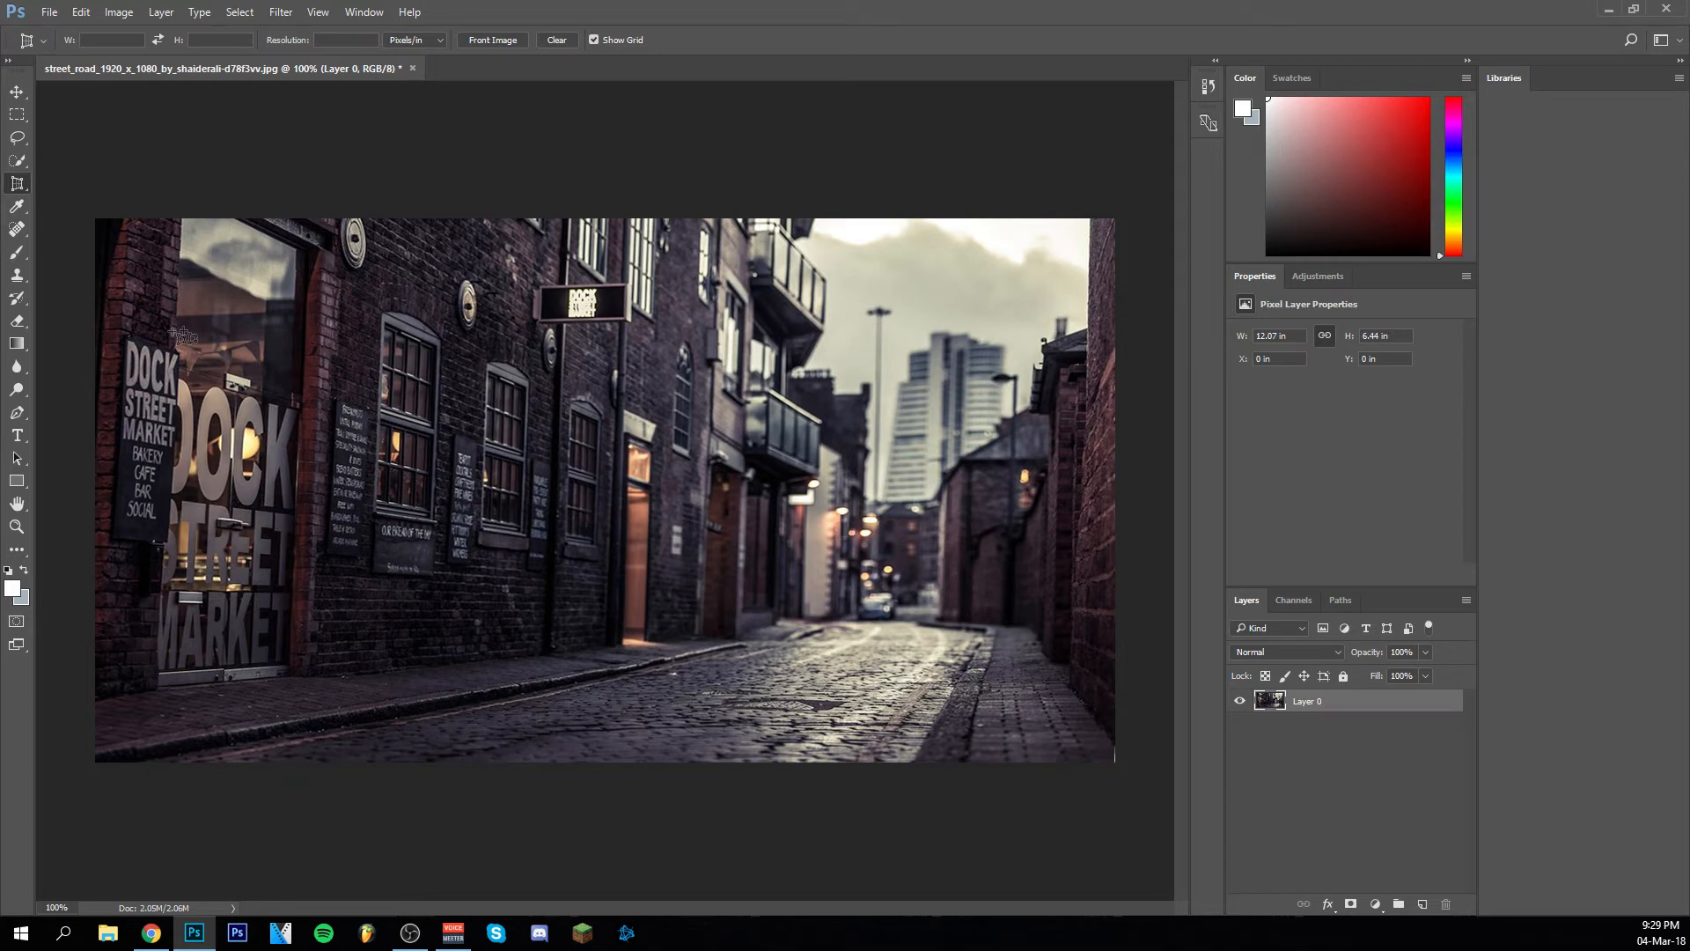
Draw a square slice with a fixed 1:1 aspect ratio, about 618 by 618 px, over the left part of the image.
{"action": "right_click", "coordinate": [17, 183]}
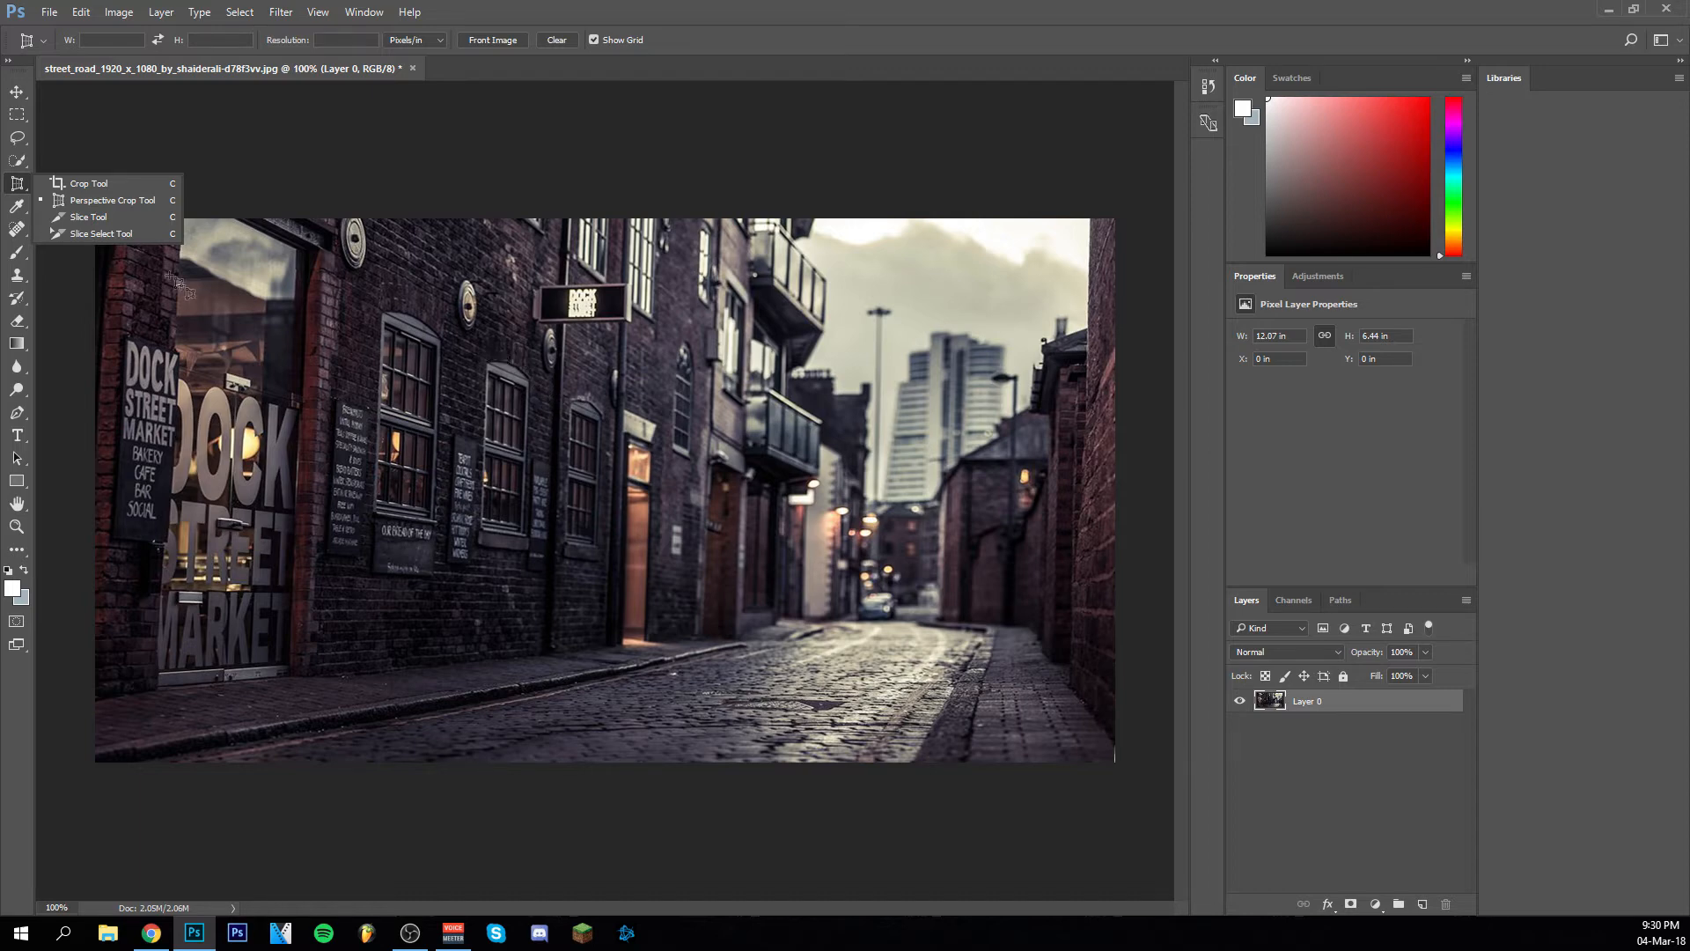
{"action": "left_click", "coordinate": [92, 217]}
{"action": "left_click_drag", "start_coordinate": [95, 219], "coordinate": [1014, 754]}
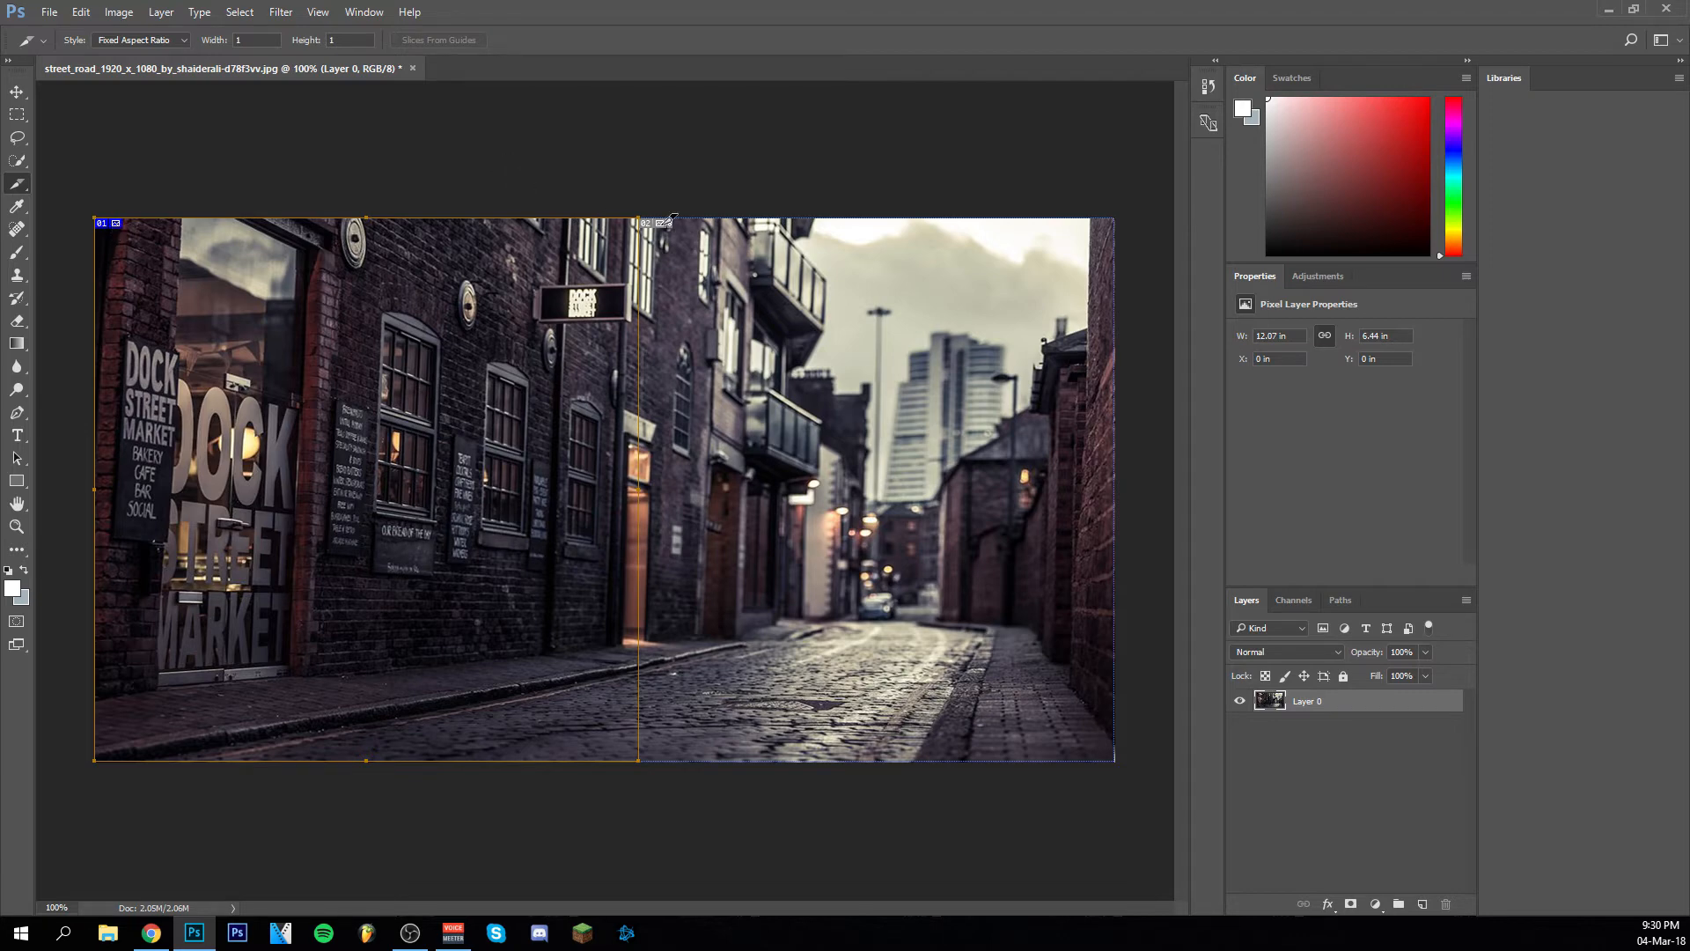
View the large square slice's options without changing them, and draw a smaller square slice inside it around the two middle windows.
{"action": "double_click", "coordinate": [125, 235]}
{"action": "left_click_drag", "start_coordinate": [777, 213], "coordinate": [565, 249]}
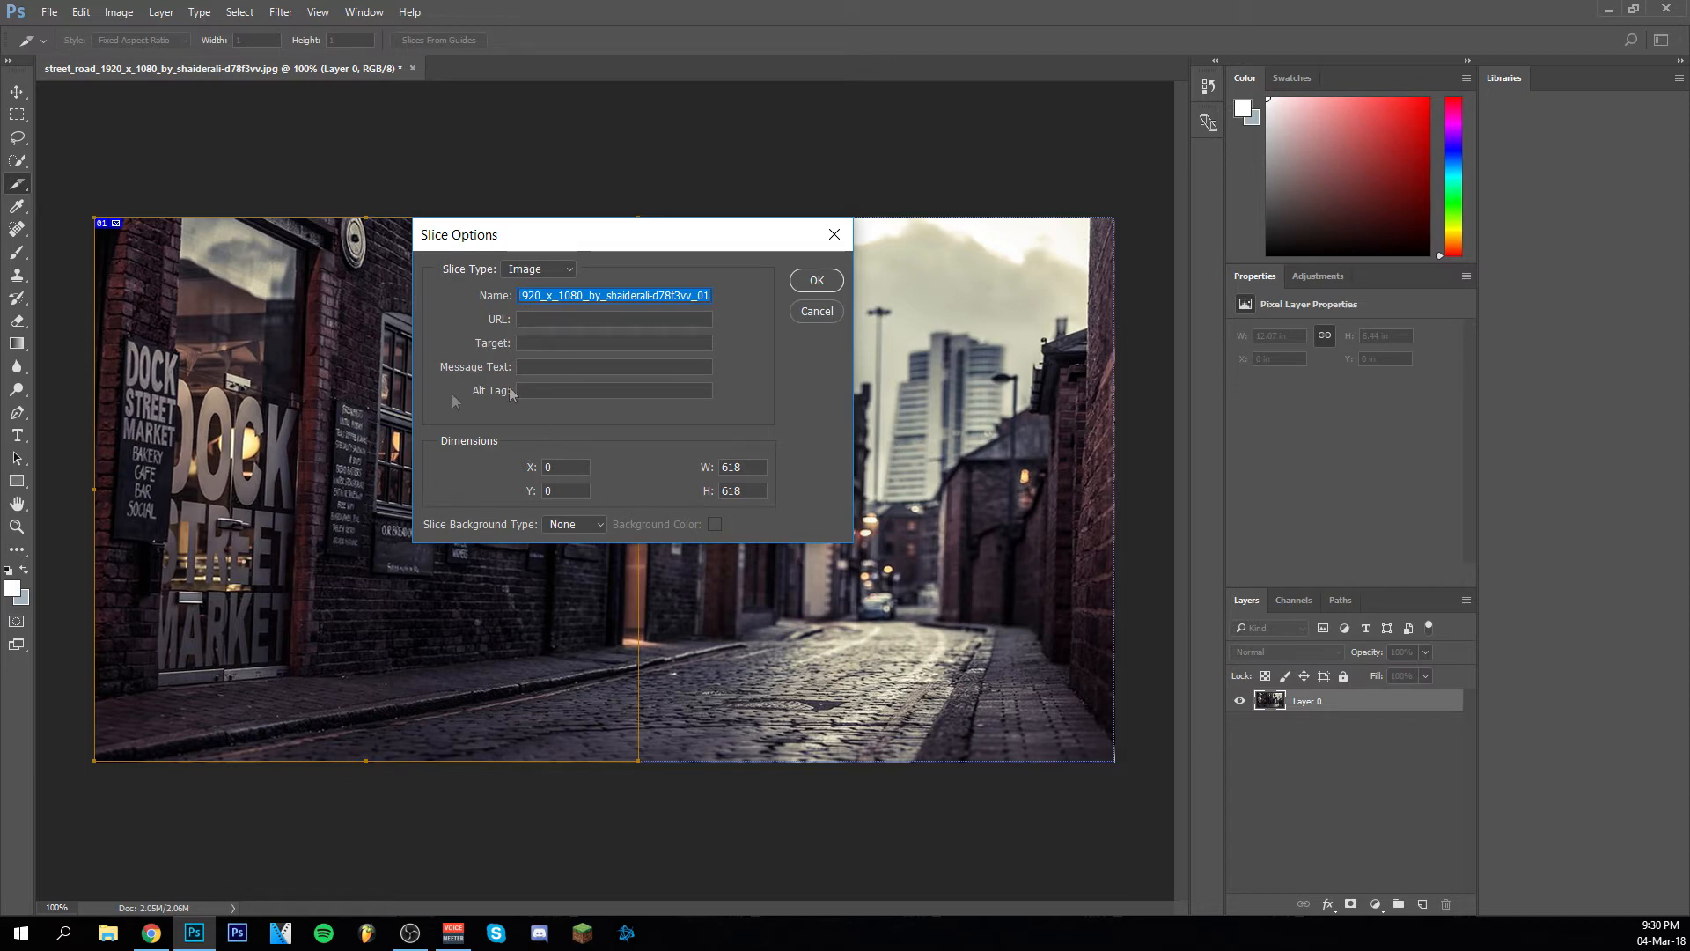
{"action": "left_click", "coordinate": [818, 312]}
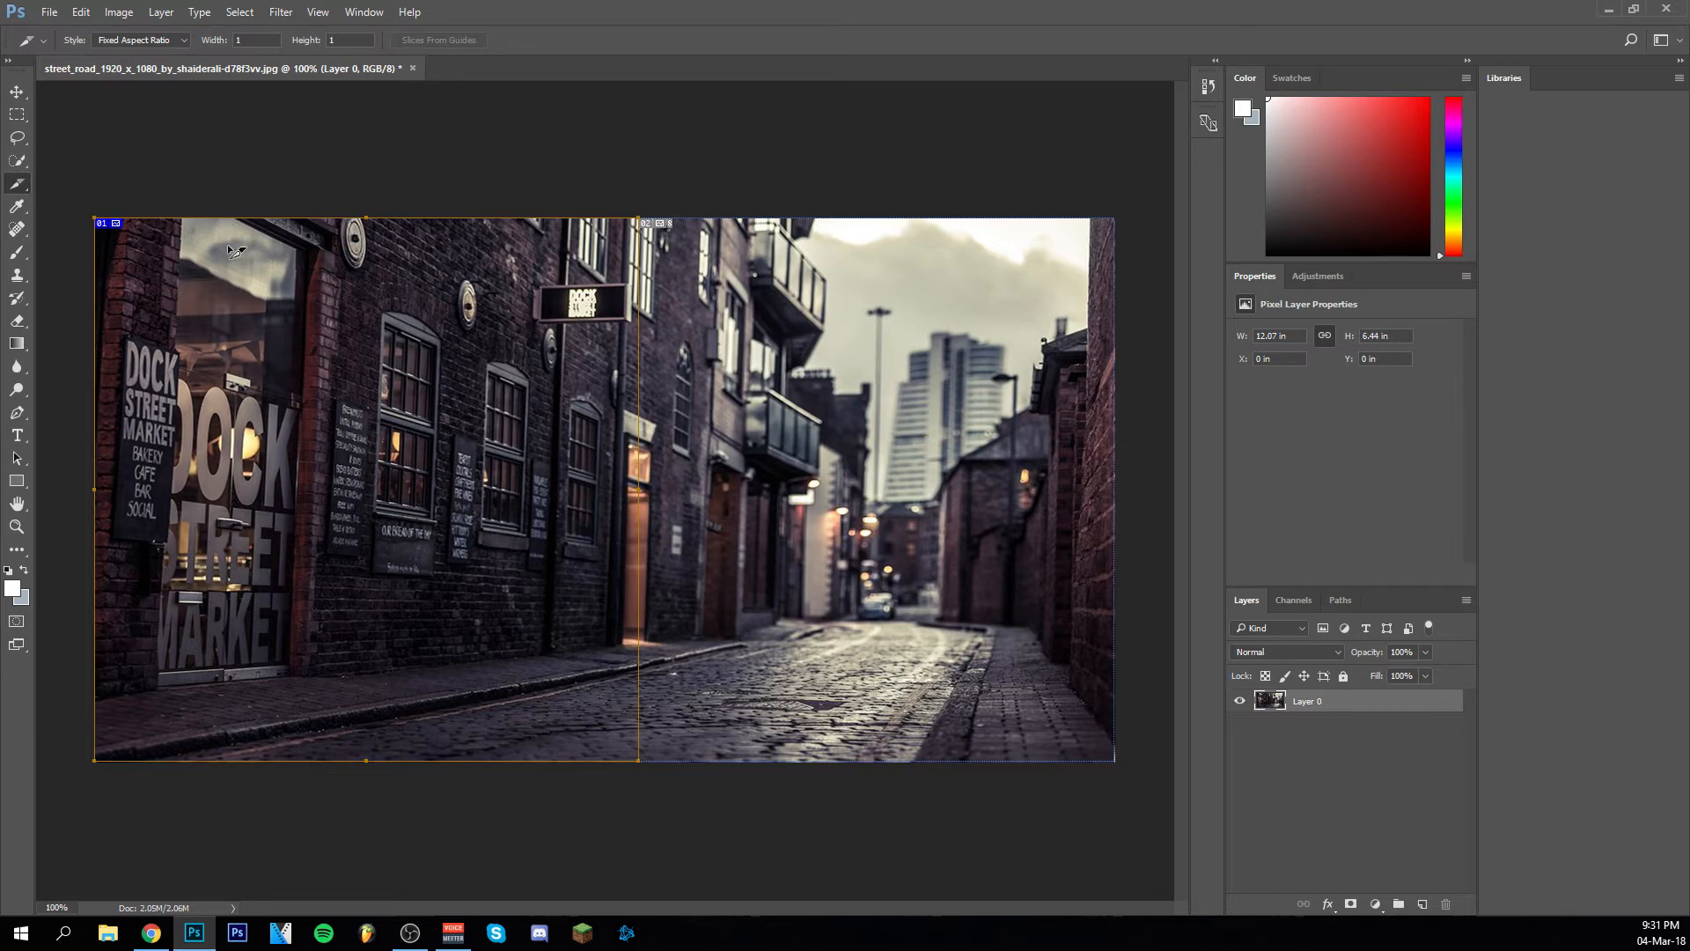
{"action": "mouse_move", "coordinate": [637, 218]}
{"action": "left_mouse_down"}
{"action": "mouse_move", "coordinate": [532, 323]}
{"action": "mouse_move", "coordinate": [389, 370]}
{"action": "mouse_move", "coordinate": [212, 483]}
{"action": "mouse_move", "coordinate": [46, 549]}
{"action": "left_mouse_up"}
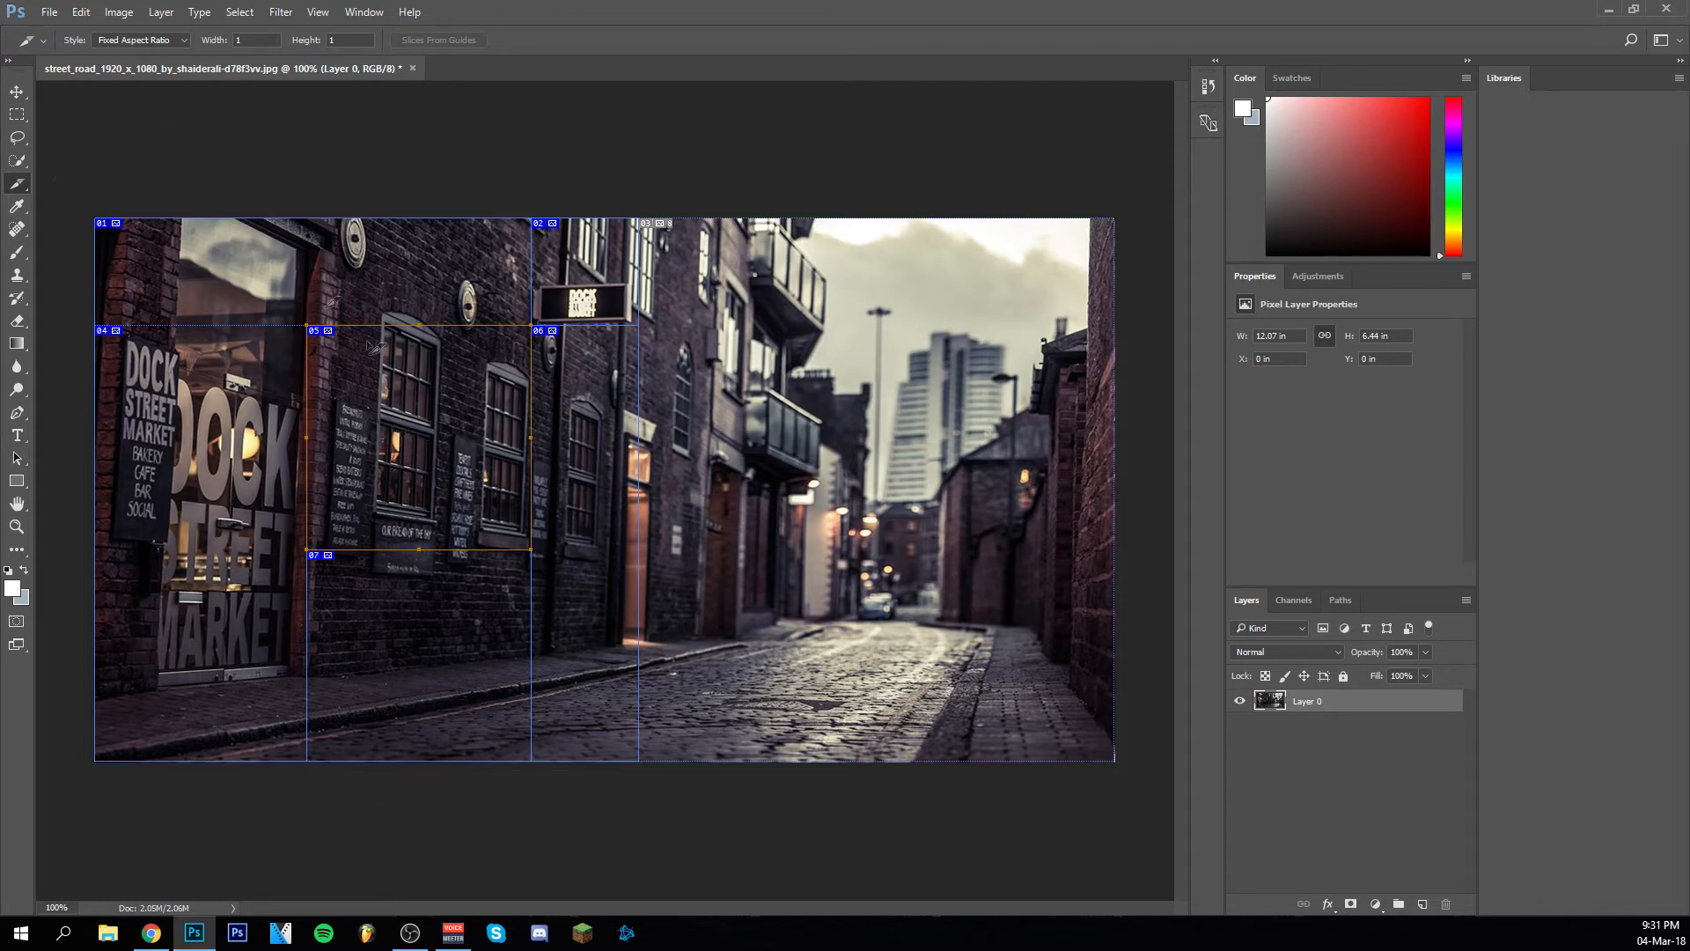
Place the image 4454641-stars-wallpapers from the Pictures folder into the document as a linked file.
{"action": "left_click", "coordinate": [49, 11]}
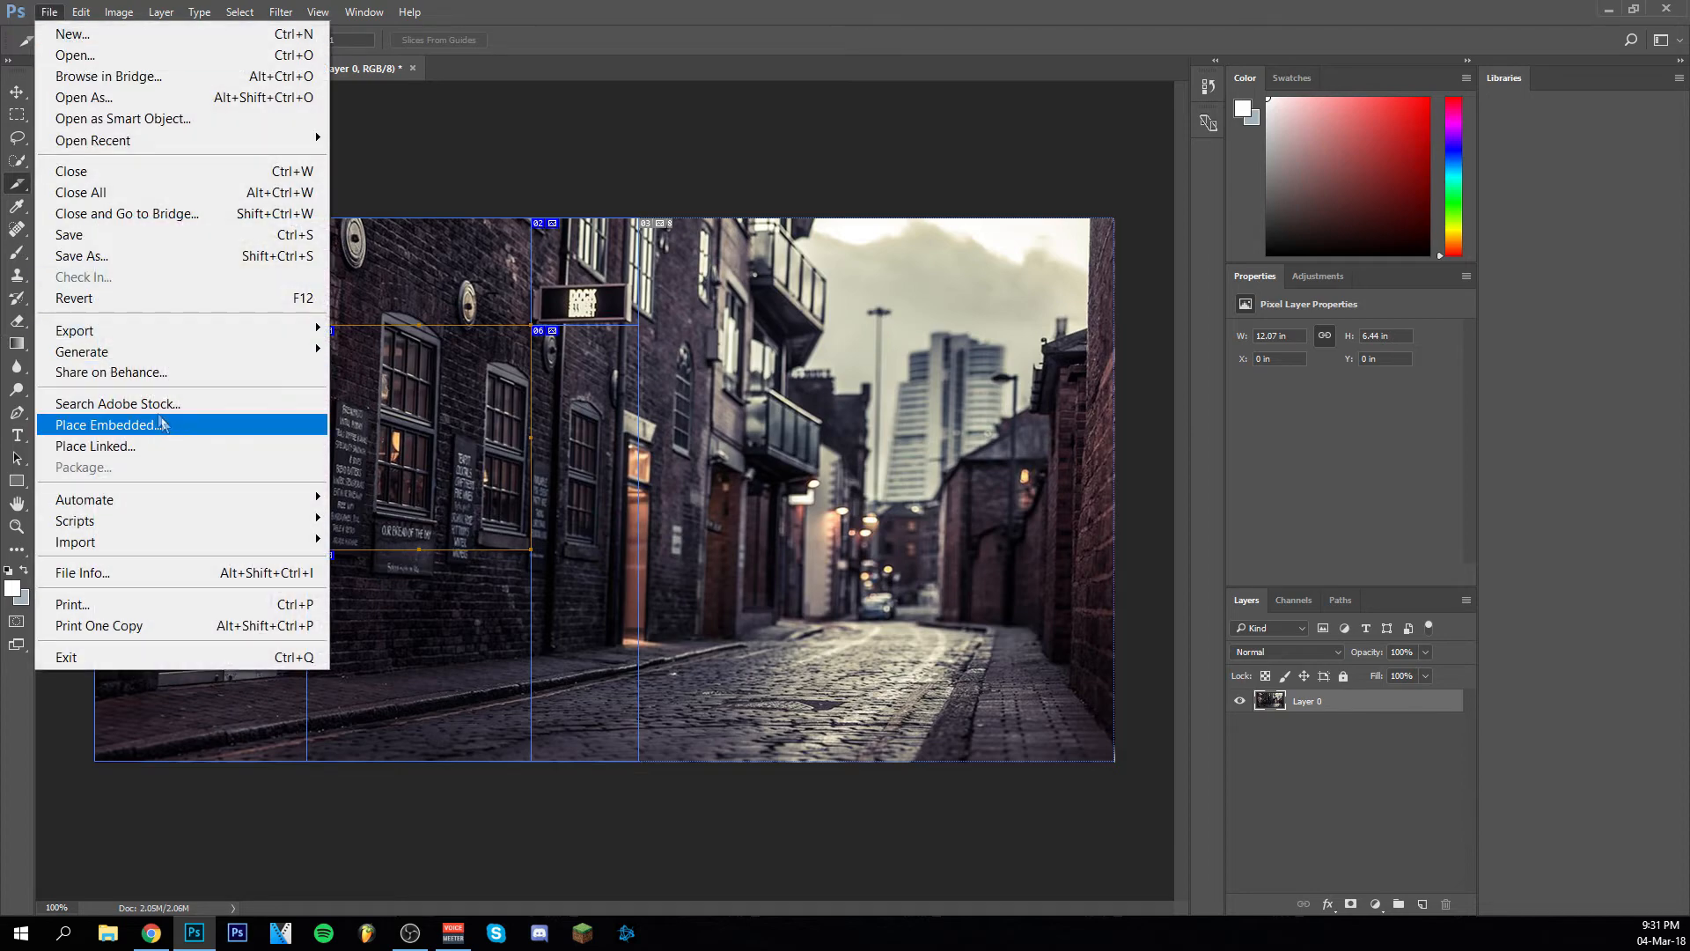
{"action": "left_click", "coordinate": [105, 446]}
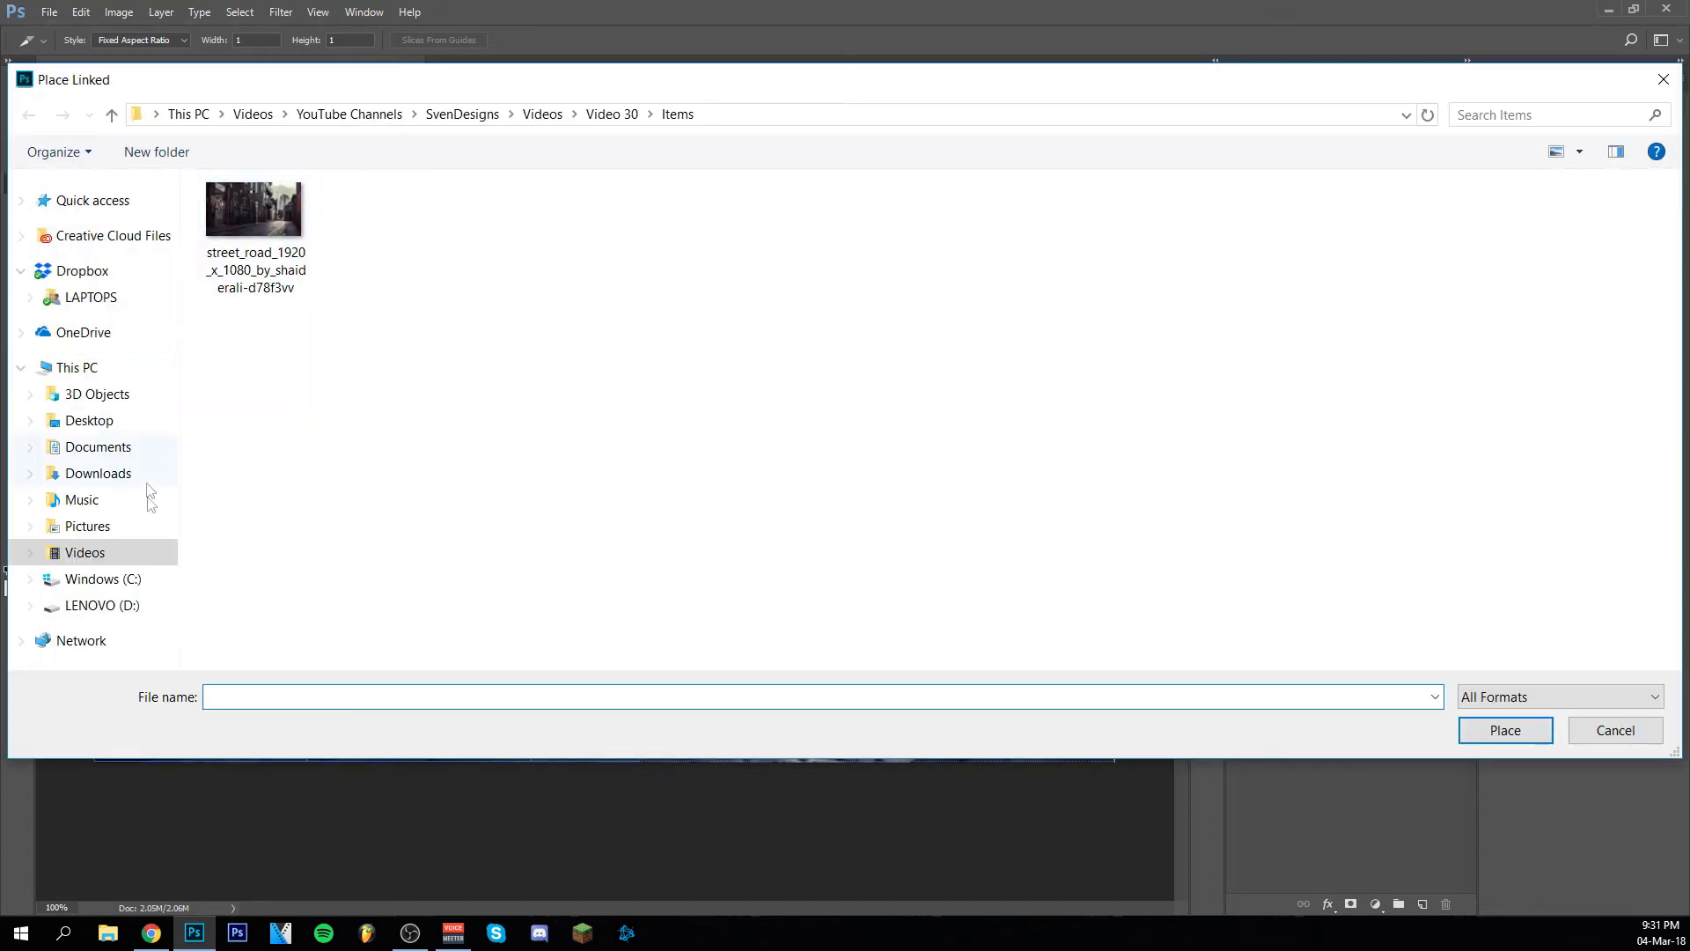
{"action": "left_click", "coordinate": [120, 526]}
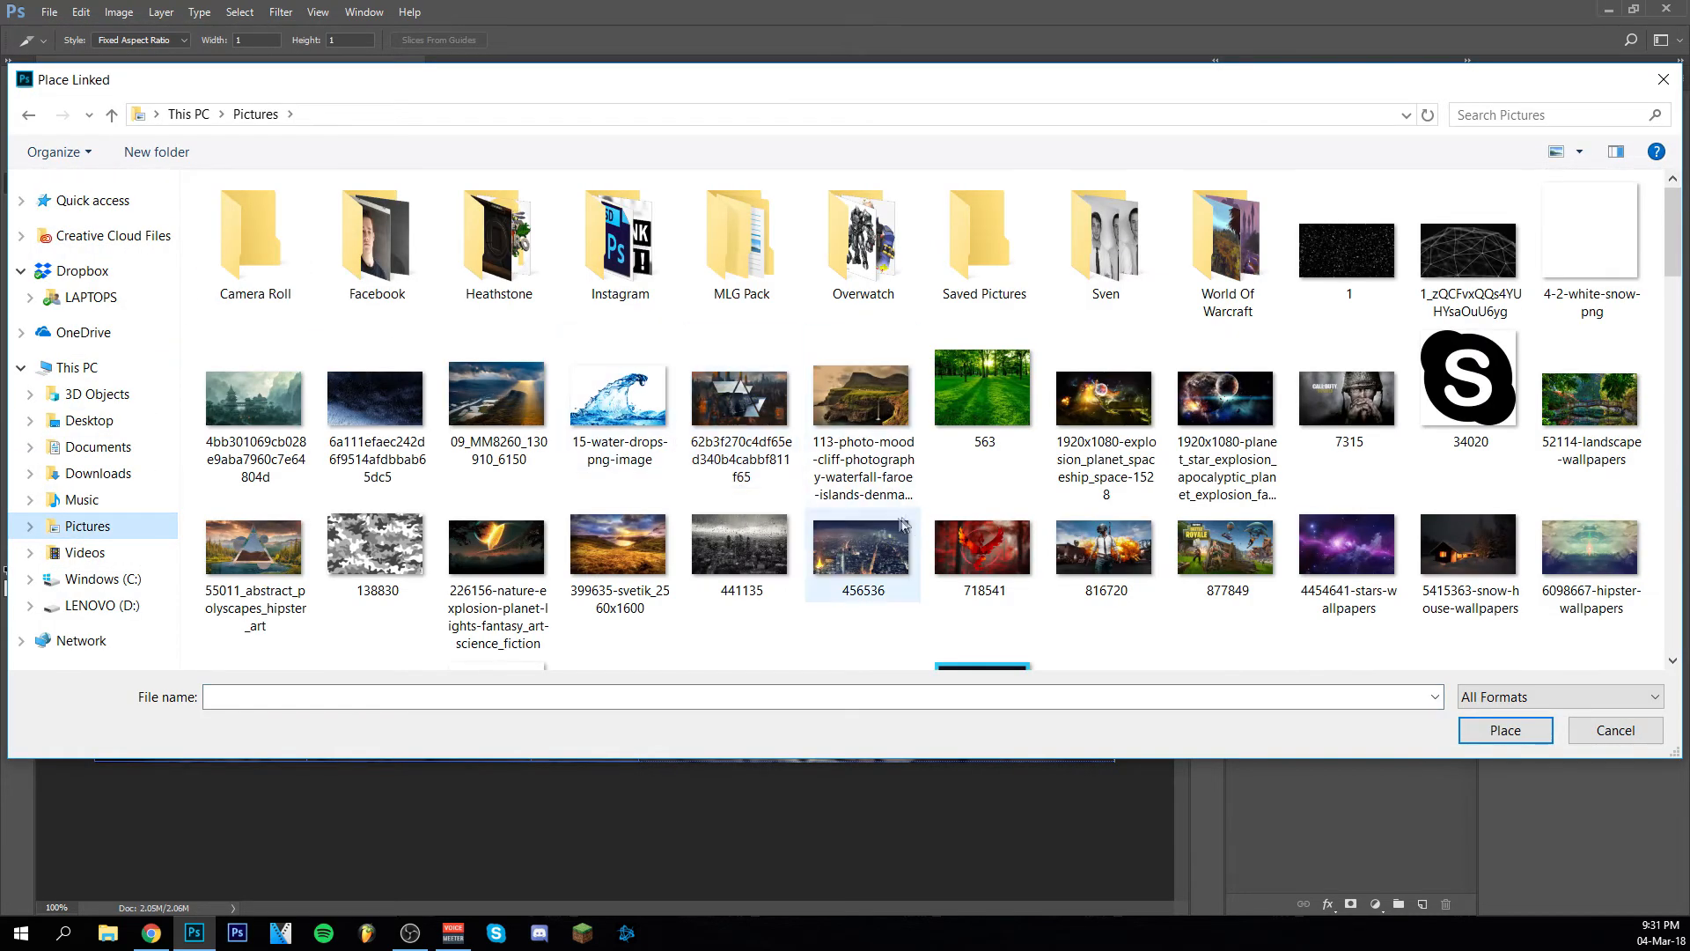
{"action": "scroll", "coordinate": [880, 529], "scroll_direction": "down", "scroll_amount": 3}
{"action": "double_click", "coordinate": [1327, 240]}
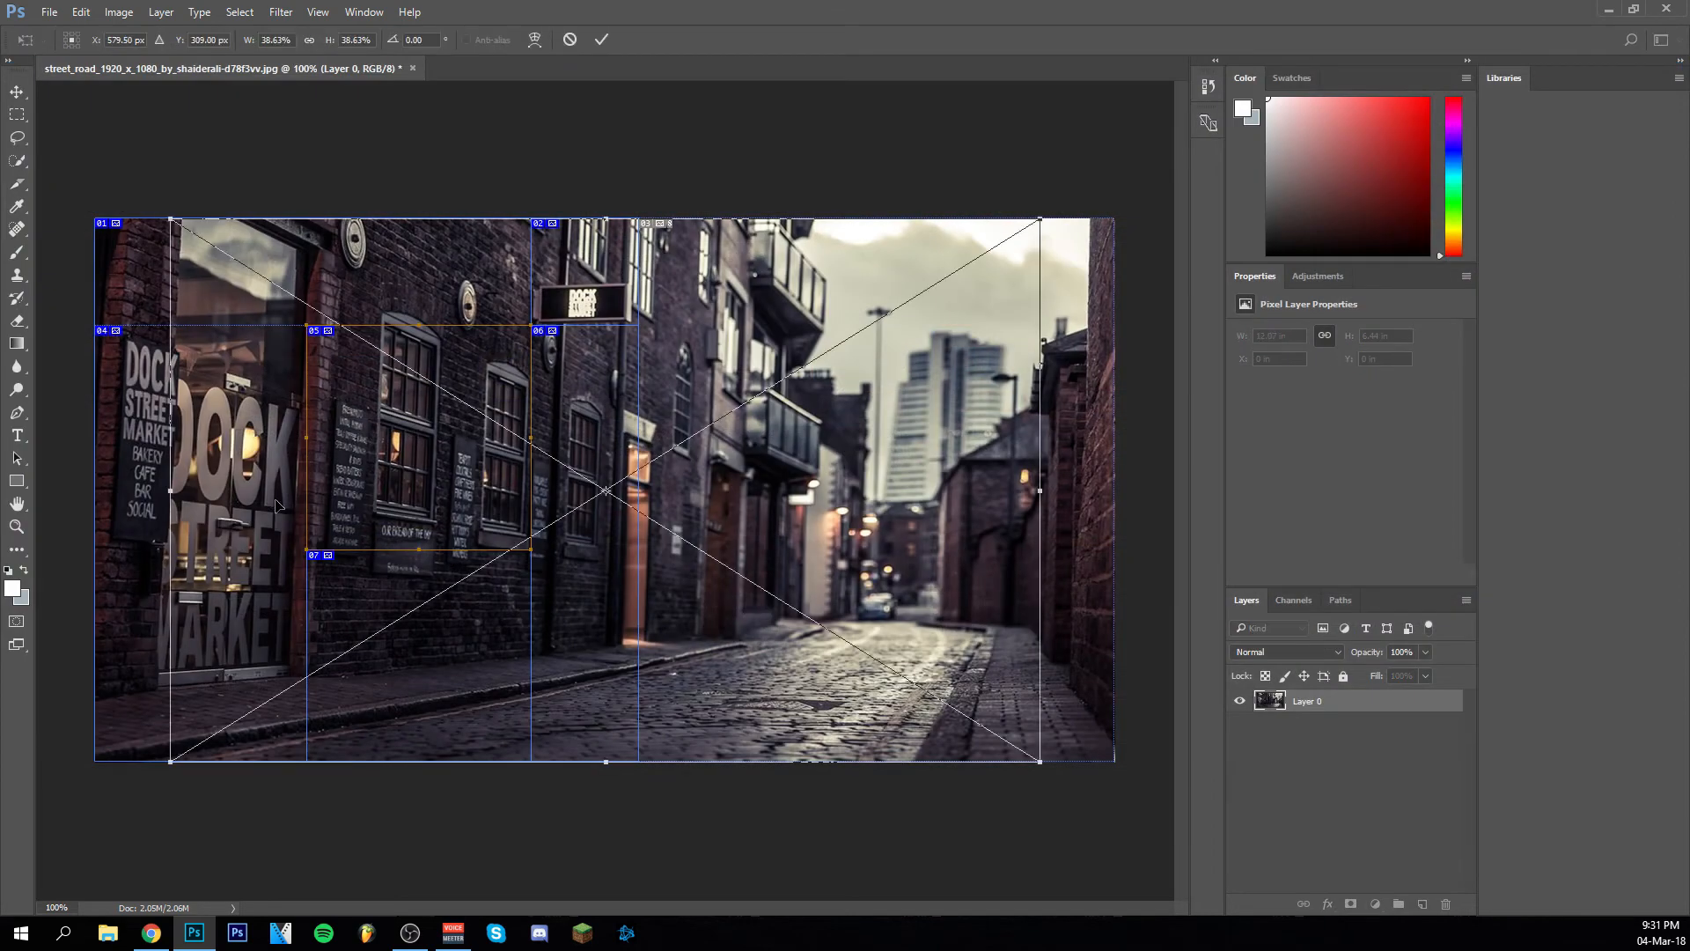
Fit the stars image to the full image height from the smaller slice's right edge to the picture's right edge, about 25.90% wide and 38.63% high.
{"action": "left_click_drag", "start_coordinate": [772, 553], "coordinate": [691, 557]}
{"action": "left_click_drag", "start_coordinate": [966, 761], "coordinate": [639, 650]}
{"action": "left_click_drag", "start_coordinate": [453, 407], "coordinate": [926, 407]}
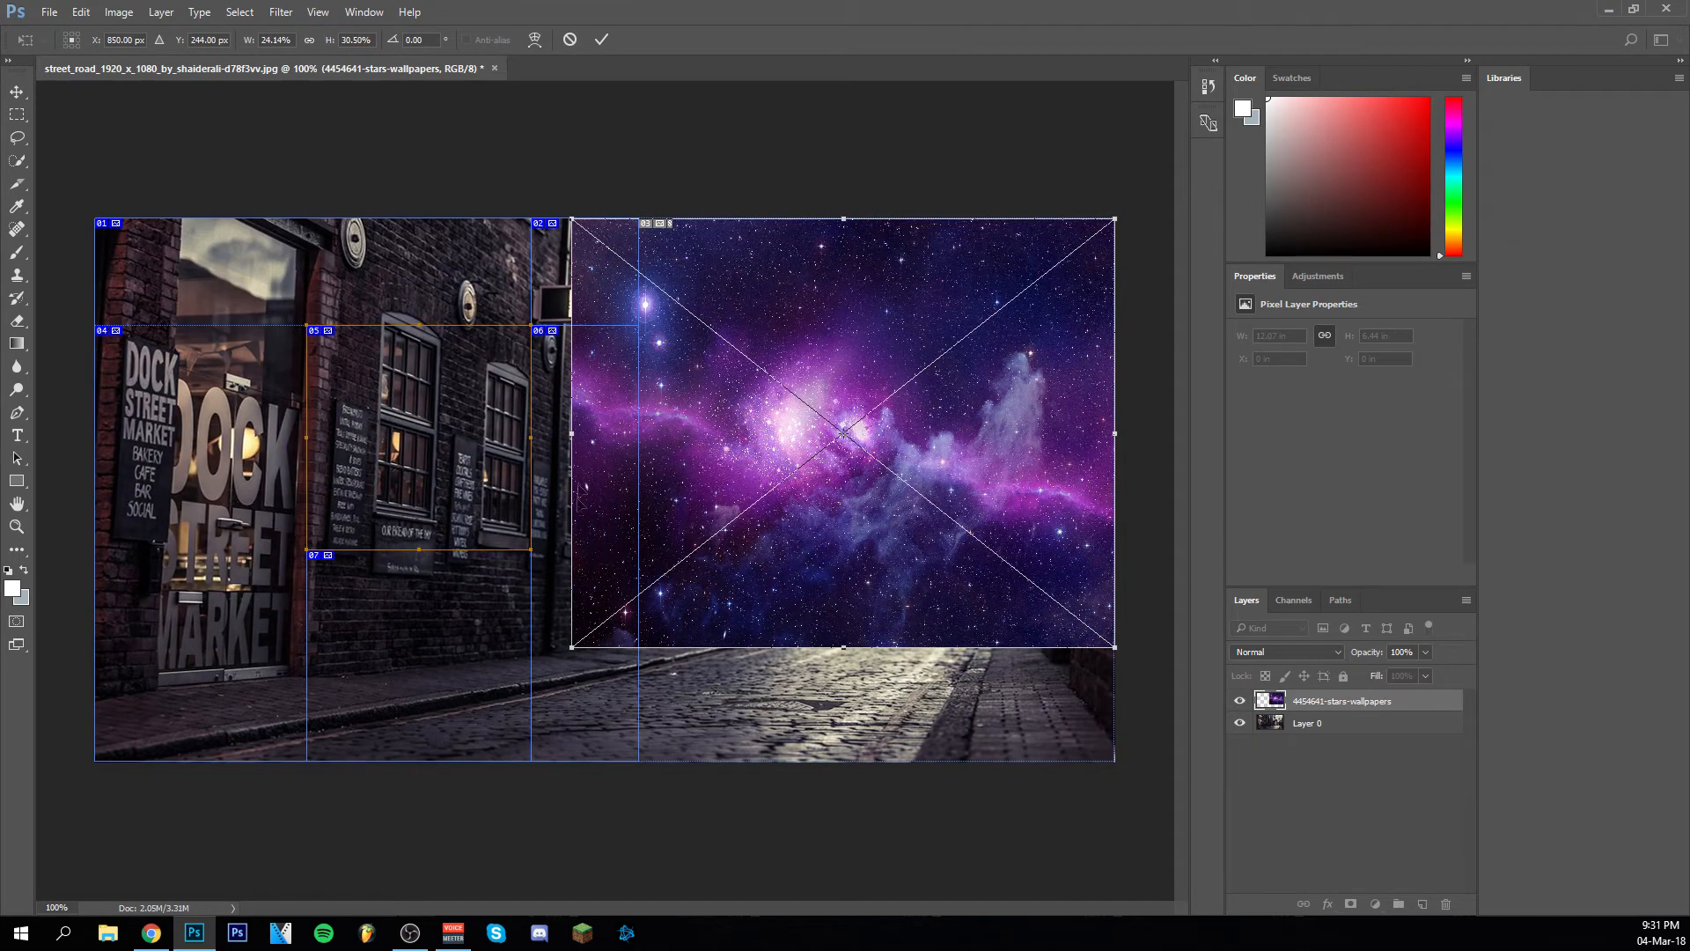
{"action": "left_click_drag", "start_coordinate": [574, 431], "coordinate": [640, 449]}
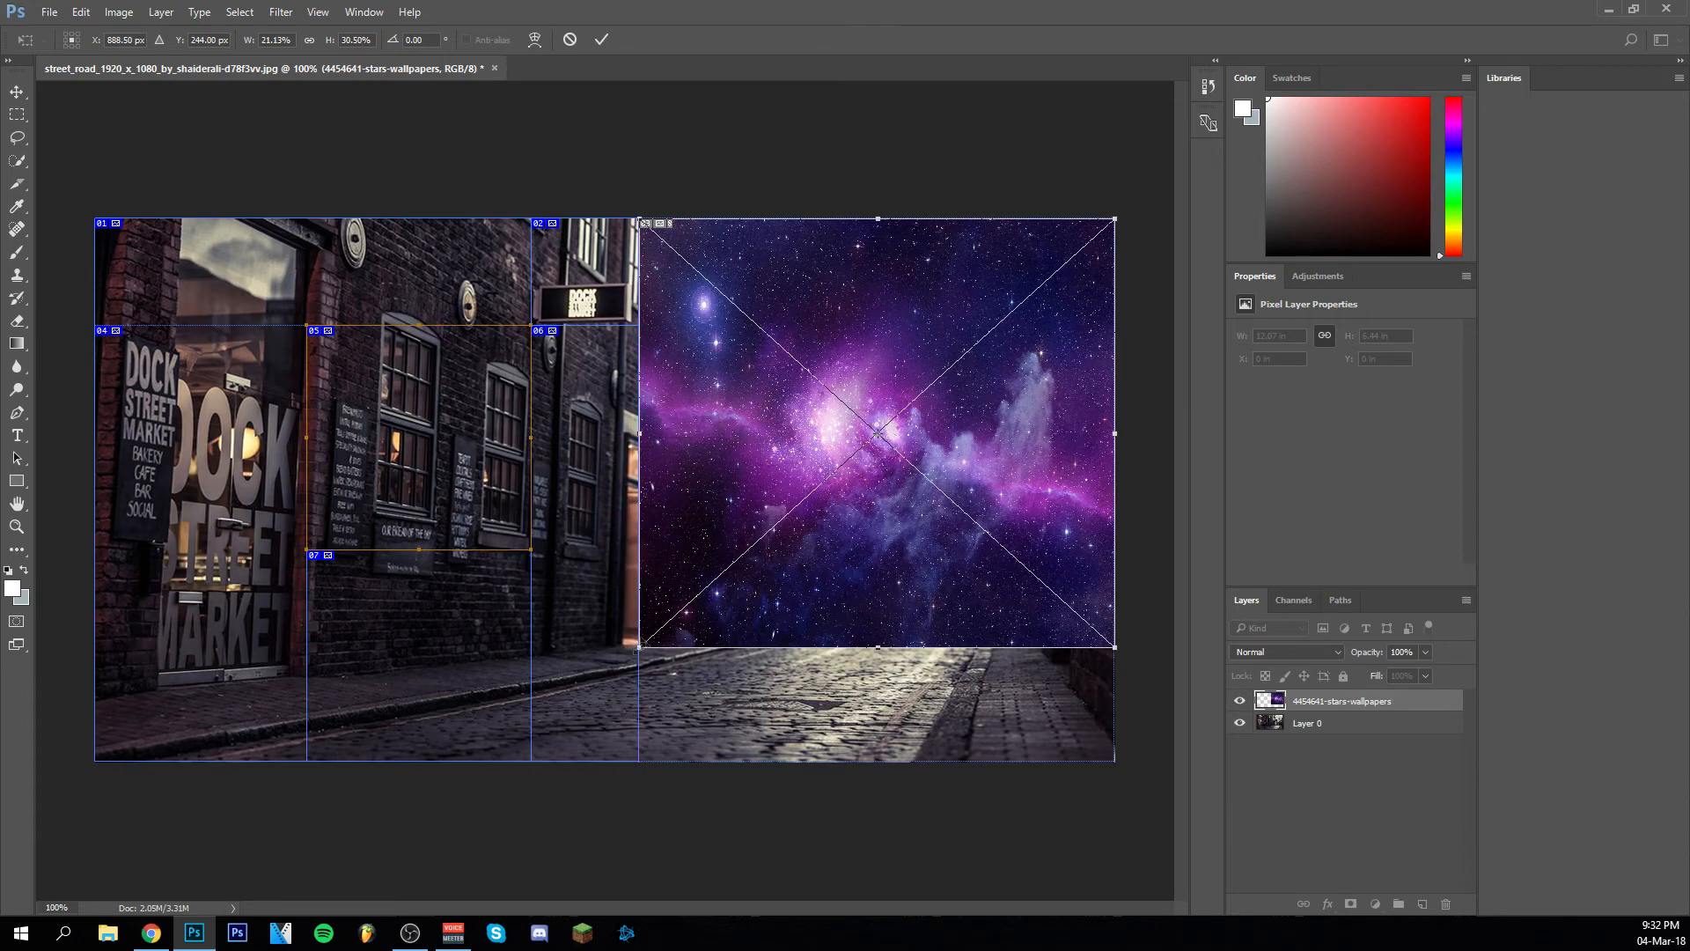
{"action": "left_click_drag", "start_coordinate": [637, 653], "coordinate": [530, 766]}
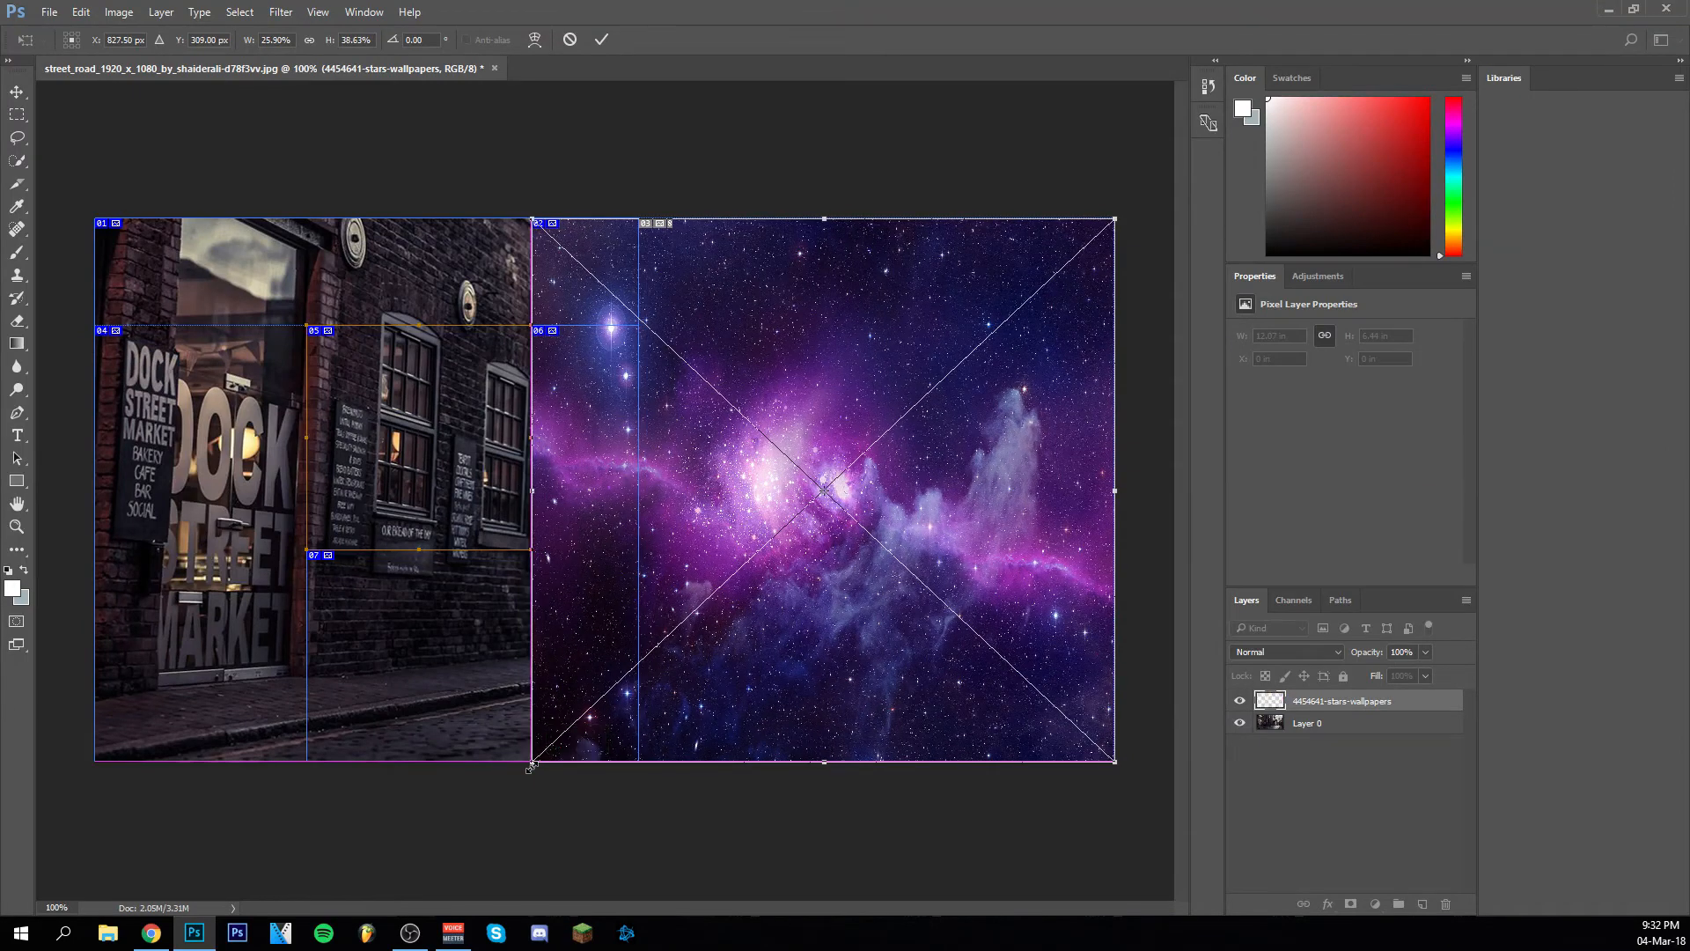
{"action": "left_click", "coordinate": [603, 38]}
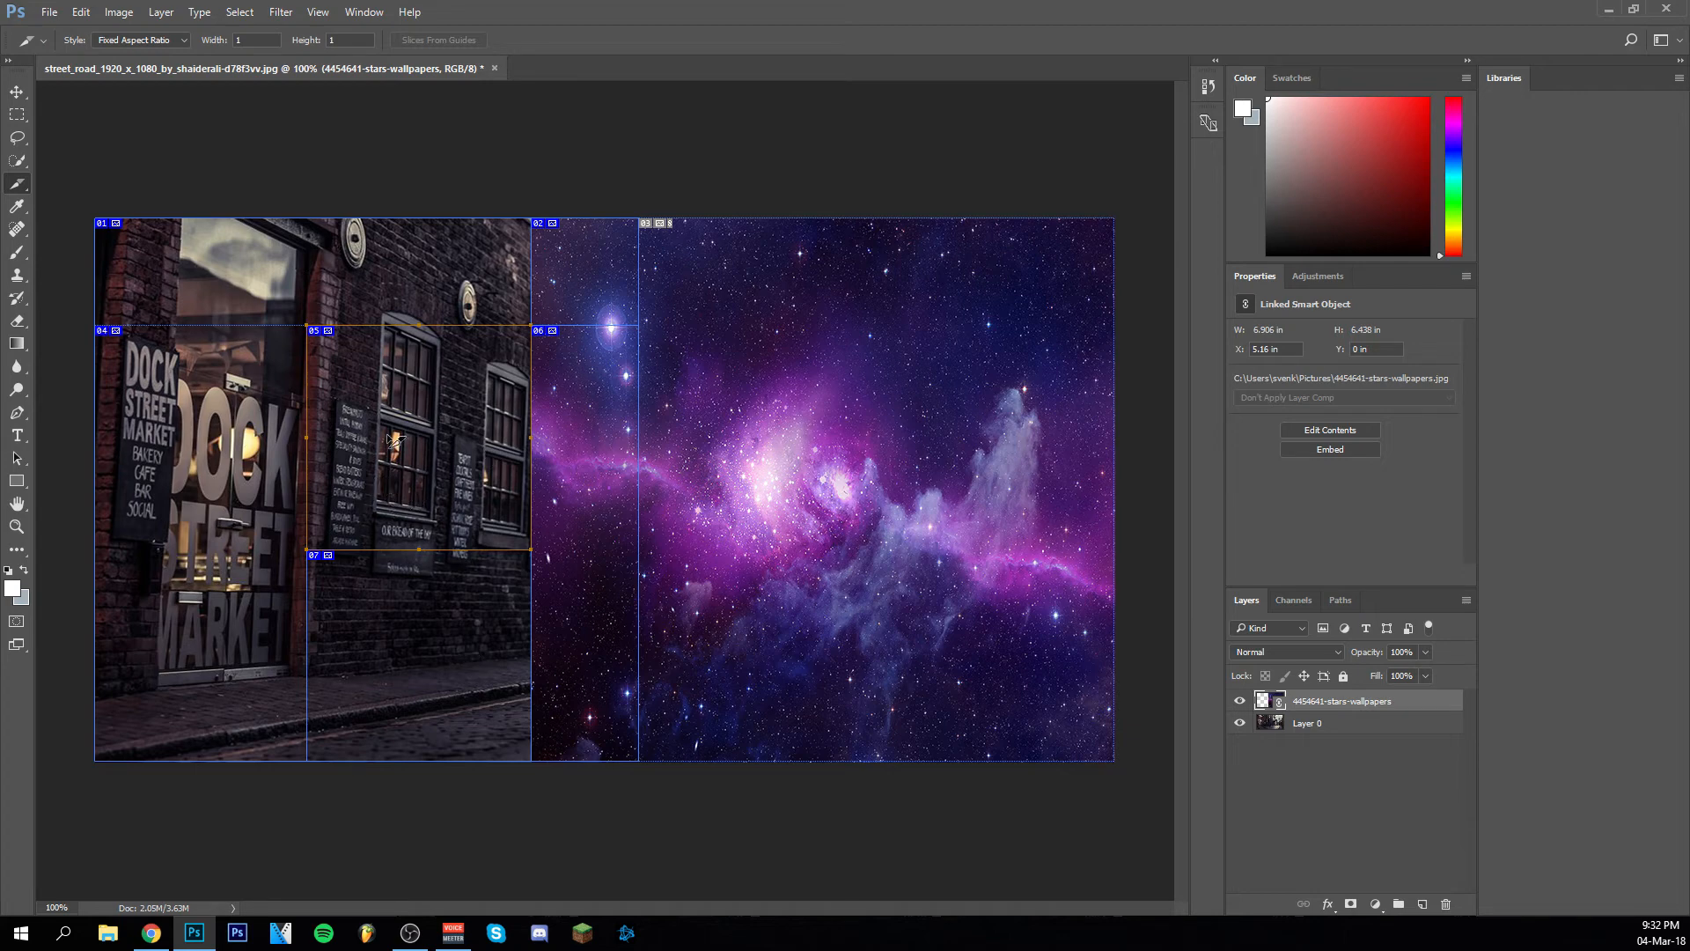
Set the stars layer's opacity to 22% and stretch it leftward over the whole photo, to about 45.27% width.
{"action": "left_click", "coordinate": [17, 92]}
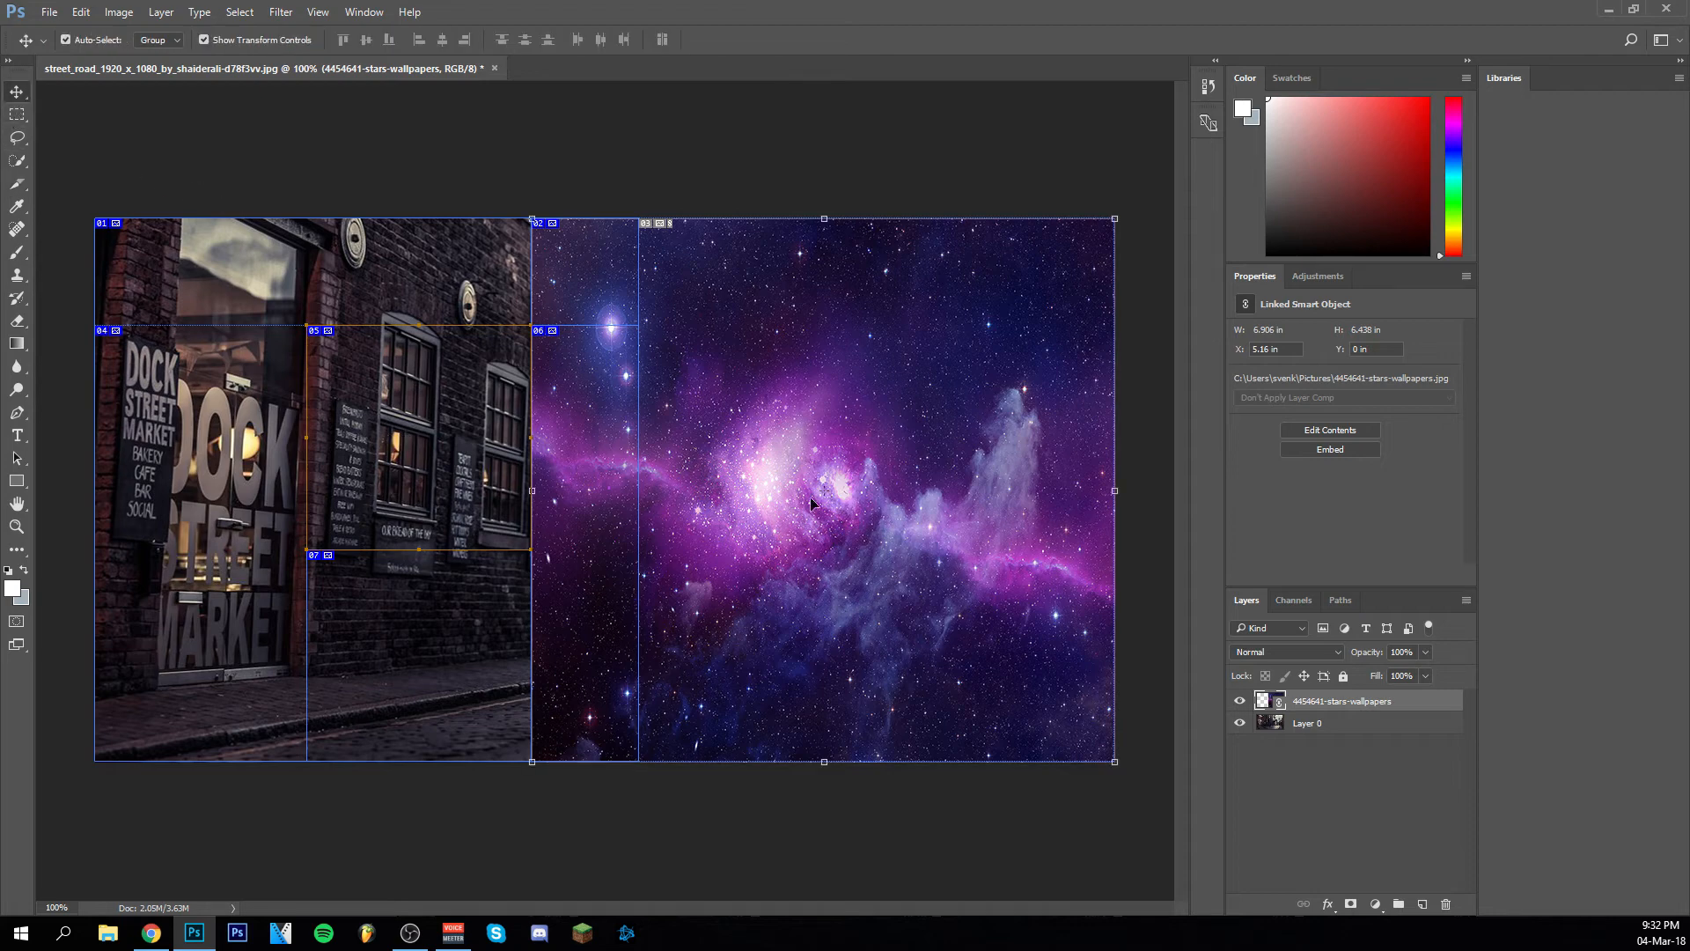
{"action": "key", "text": "2"}
{"action": "key", "text": "2"}
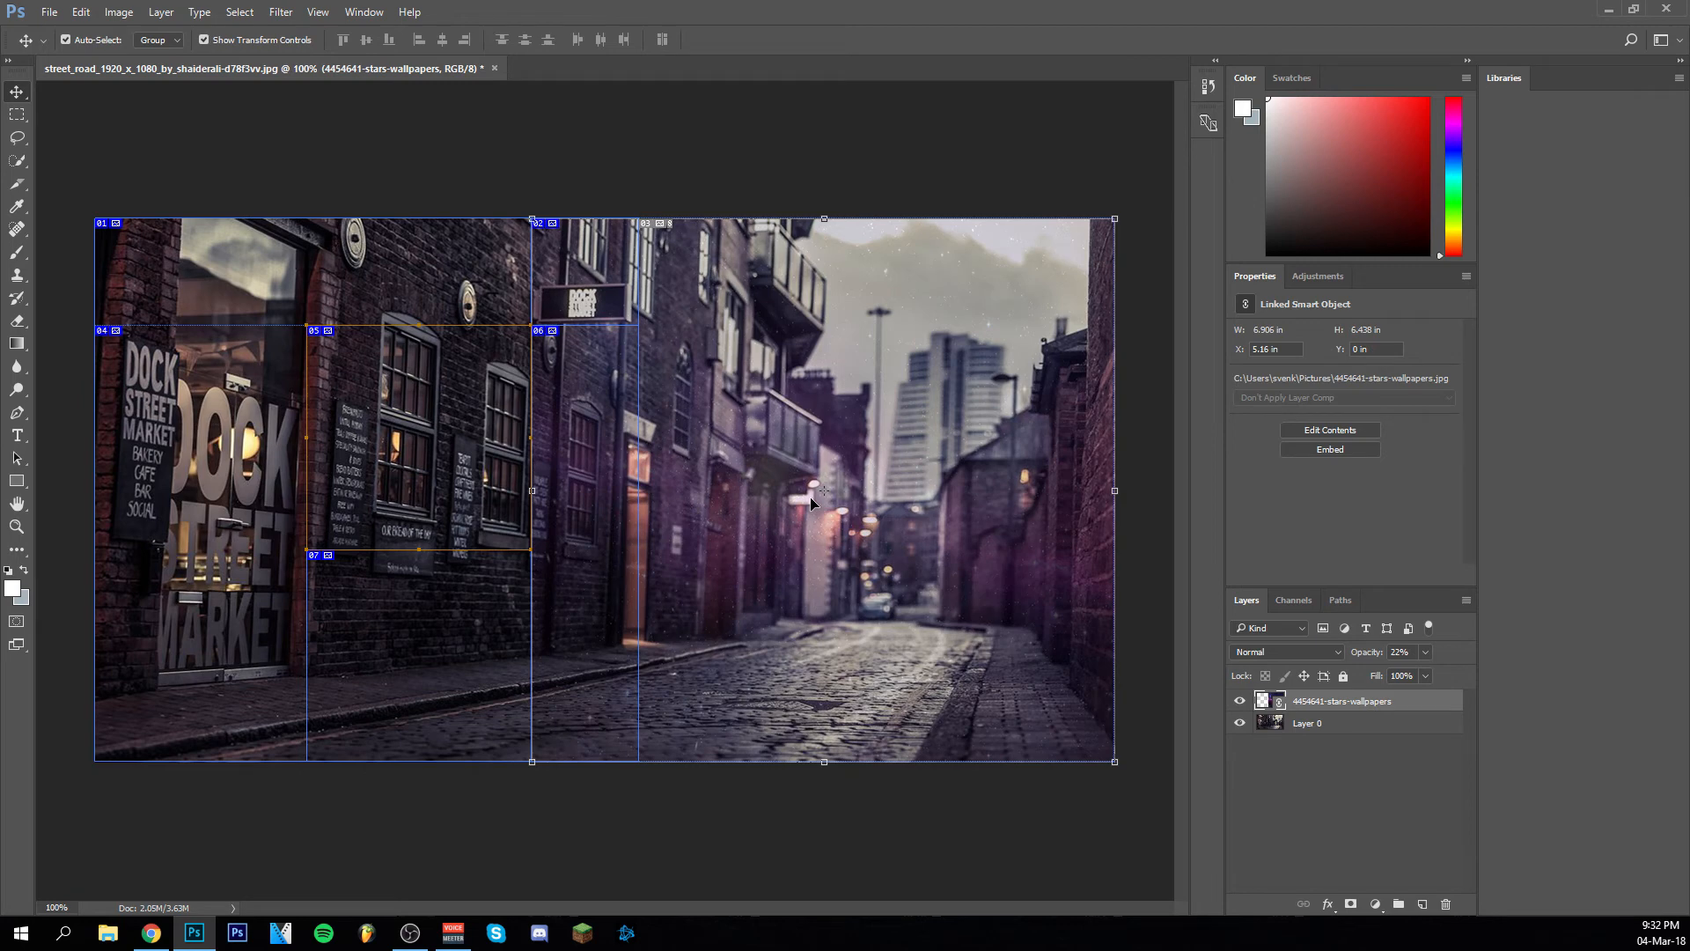
{"action": "left_click_drag", "start_coordinate": [535, 492], "coordinate": [95, 476]}
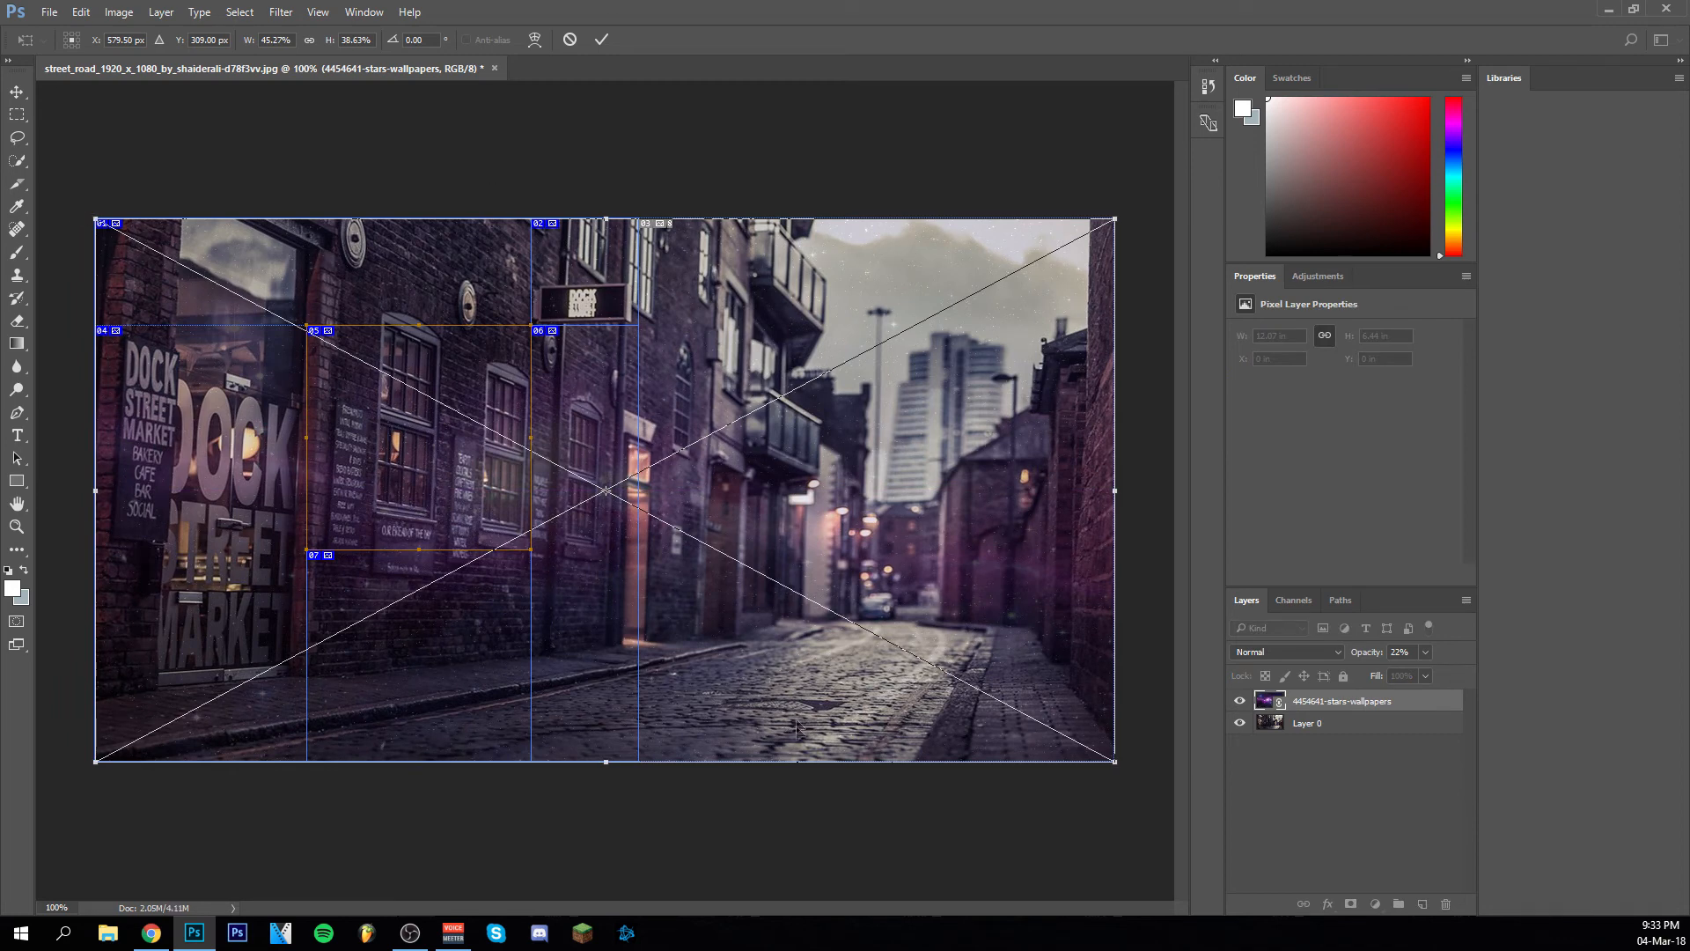
{"action": "left_click", "coordinate": [601, 40]}
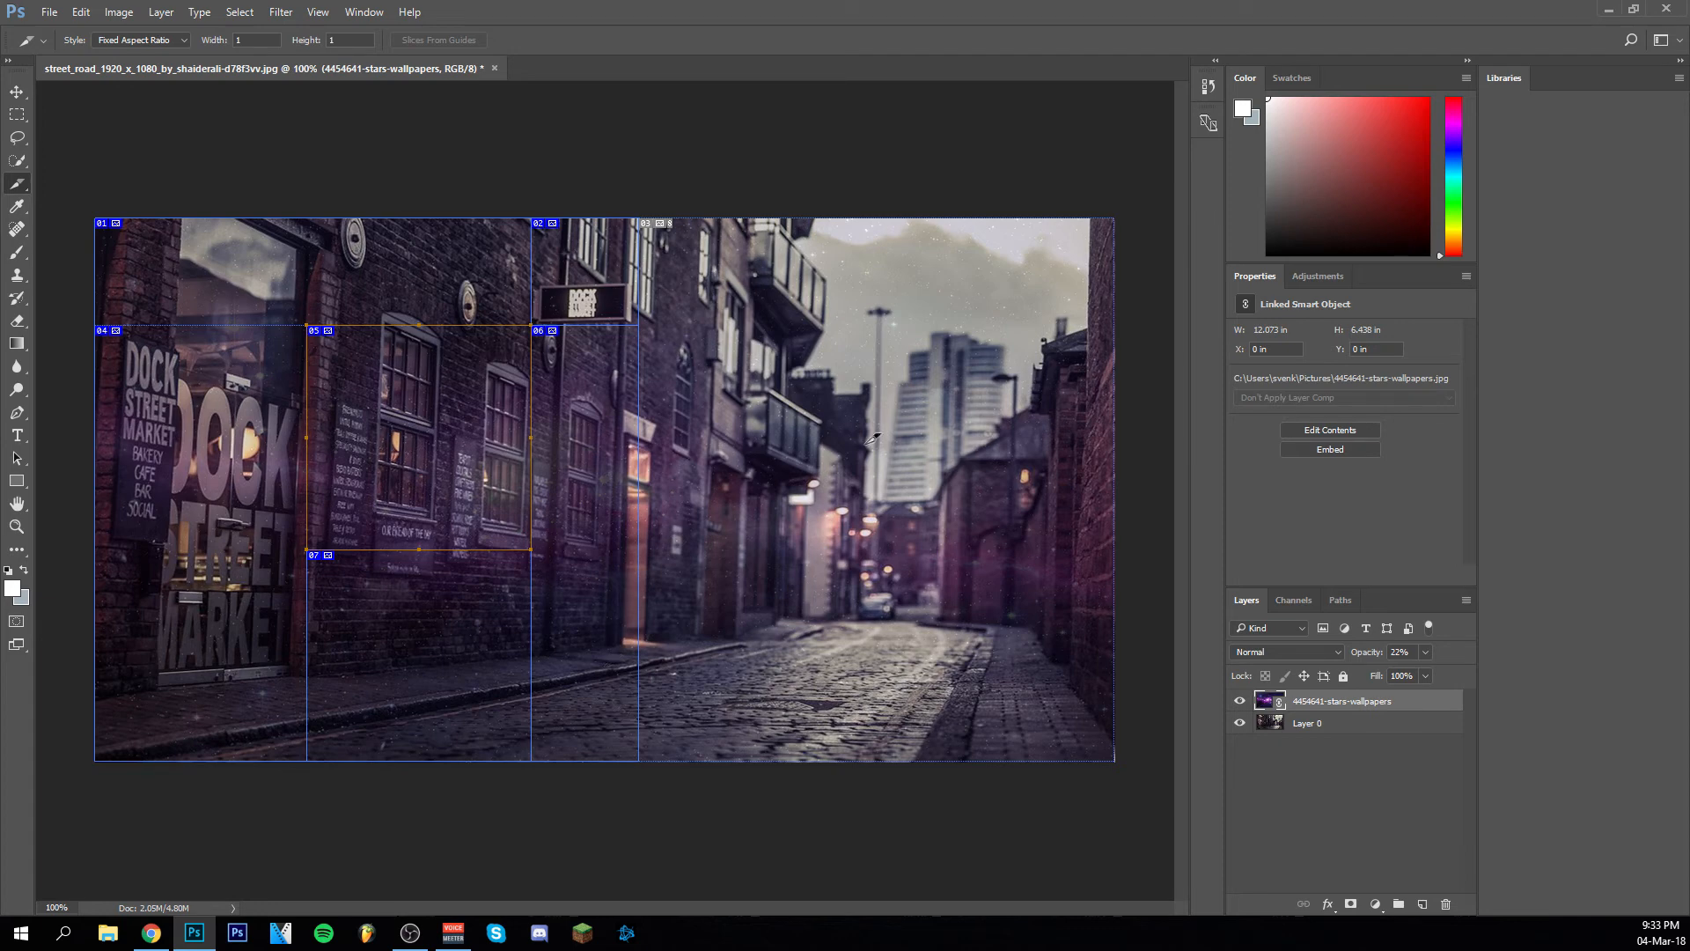
With the Slice Select tool, move the small square slice and enlarge it to span from the image's upper-left corner past the arched windows.
{"action": "right_click", "coordinate": [26, 190]}
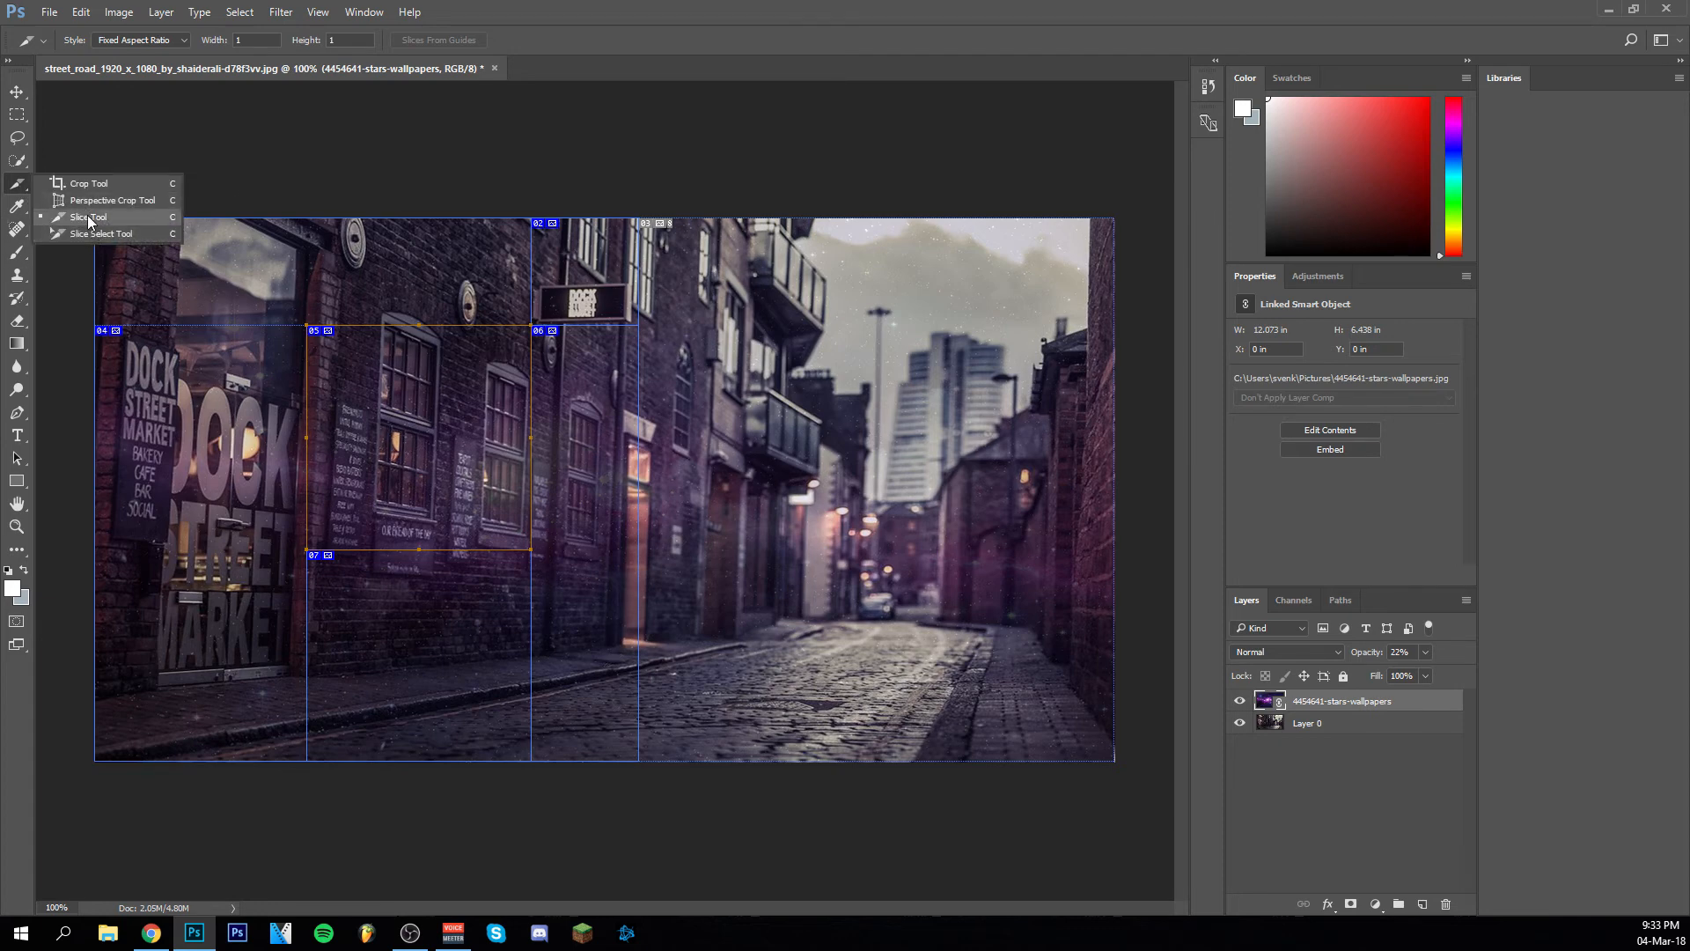
{"action": "left_click", "coordinate": [87, 236]}
{"action": "left_click_drag", "start_coordinate": [440, 418], "coordinate": [973, 455]}
{"action": "left_click_drag", "start_coordinate": [872, 495], "coordinate": [500, 528]}
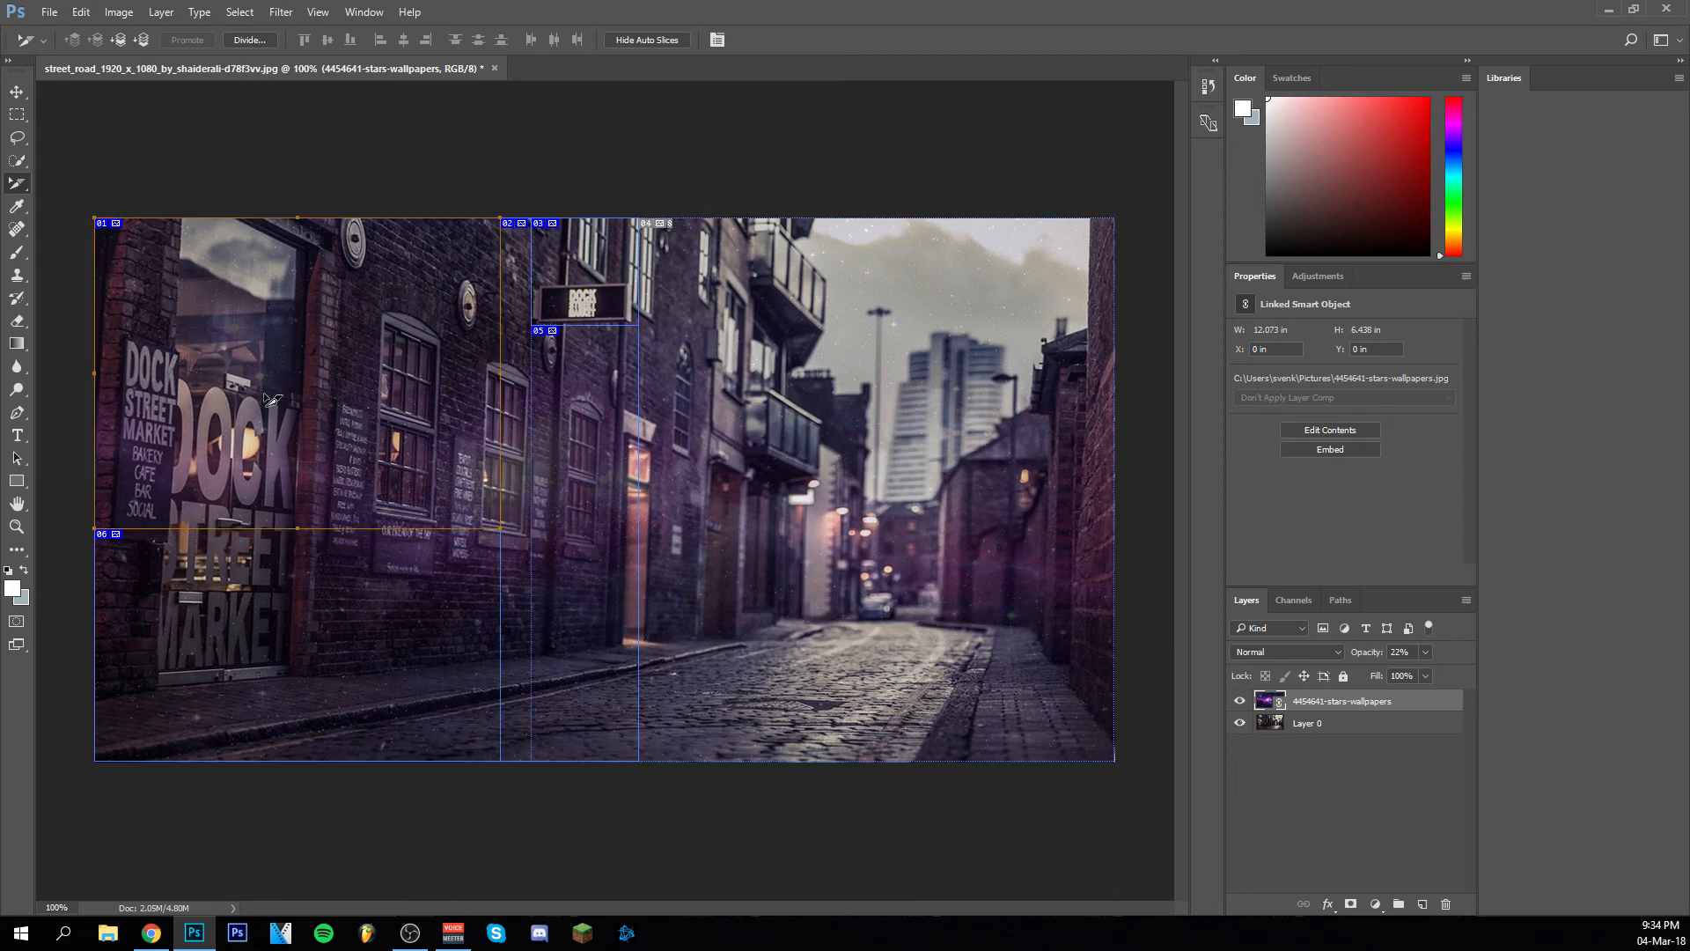
Activate the Crop tool on the whole image.
{"action": "right_click", "coordinate": [16, 184]}
{"action": "left_click", "coordinate": [95, 186]}
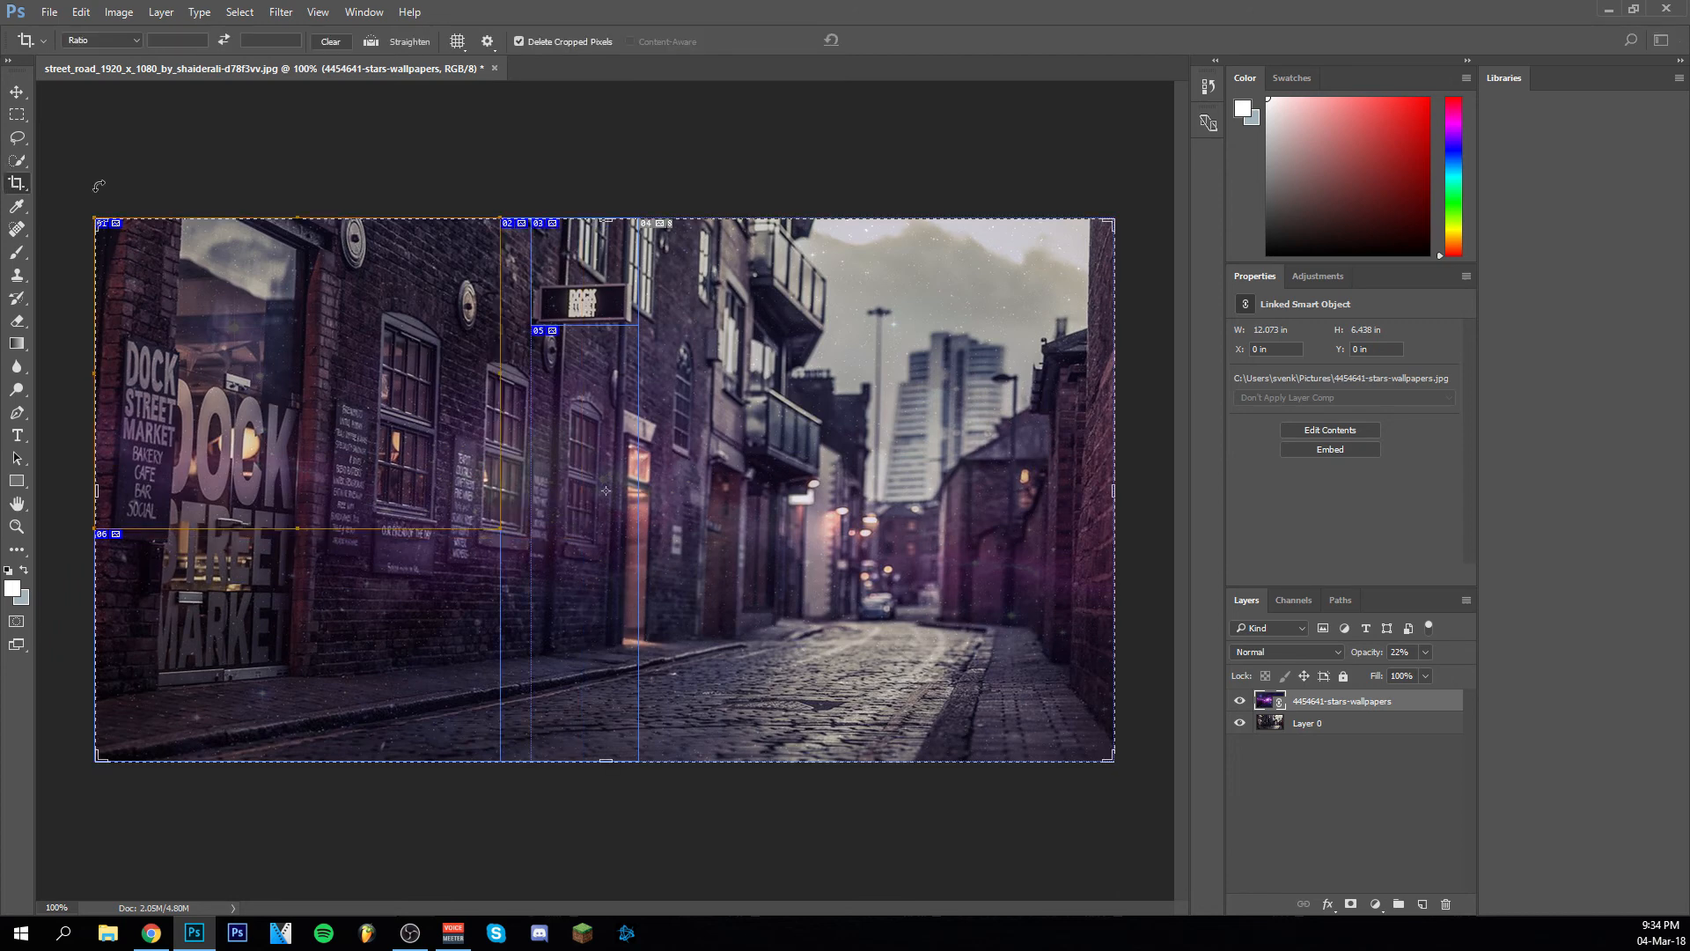